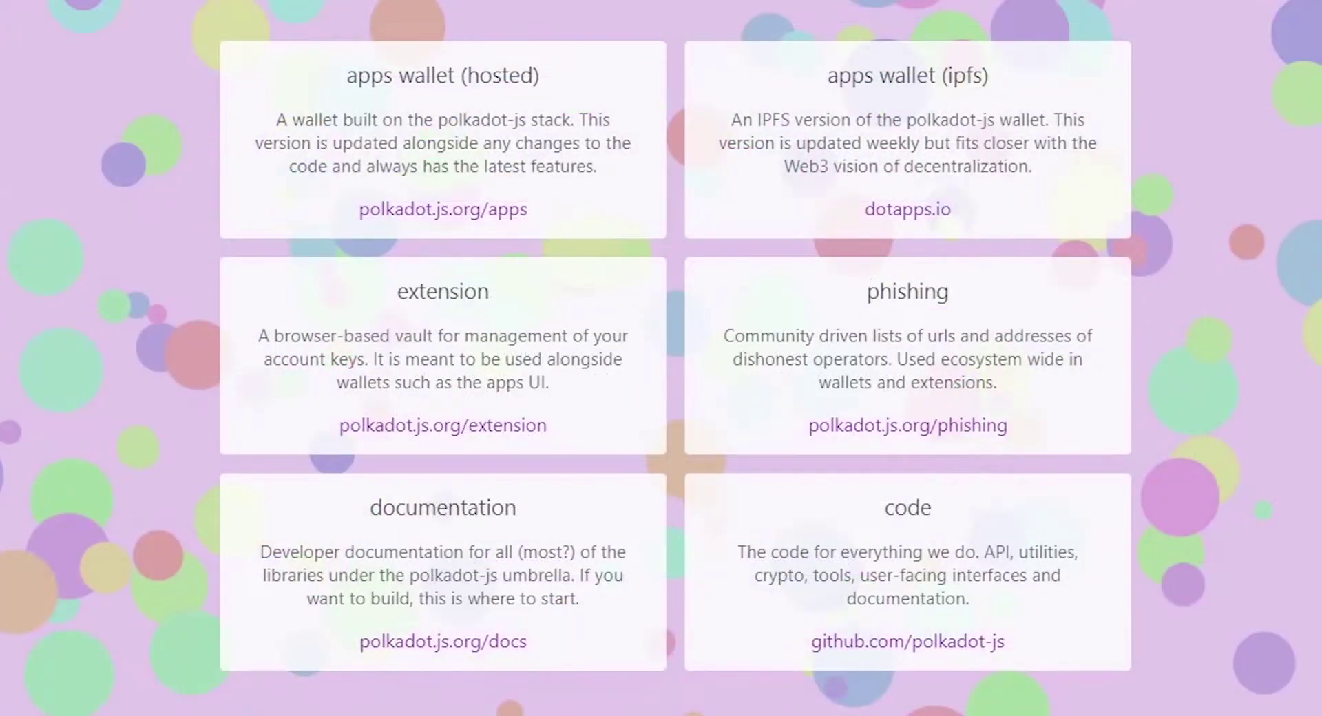
# - Go from the polkadot-js site to the extension's Chrome Web Store page and add the polkadot{.js} extension to Chrome
pyautogui.click(419, 427)
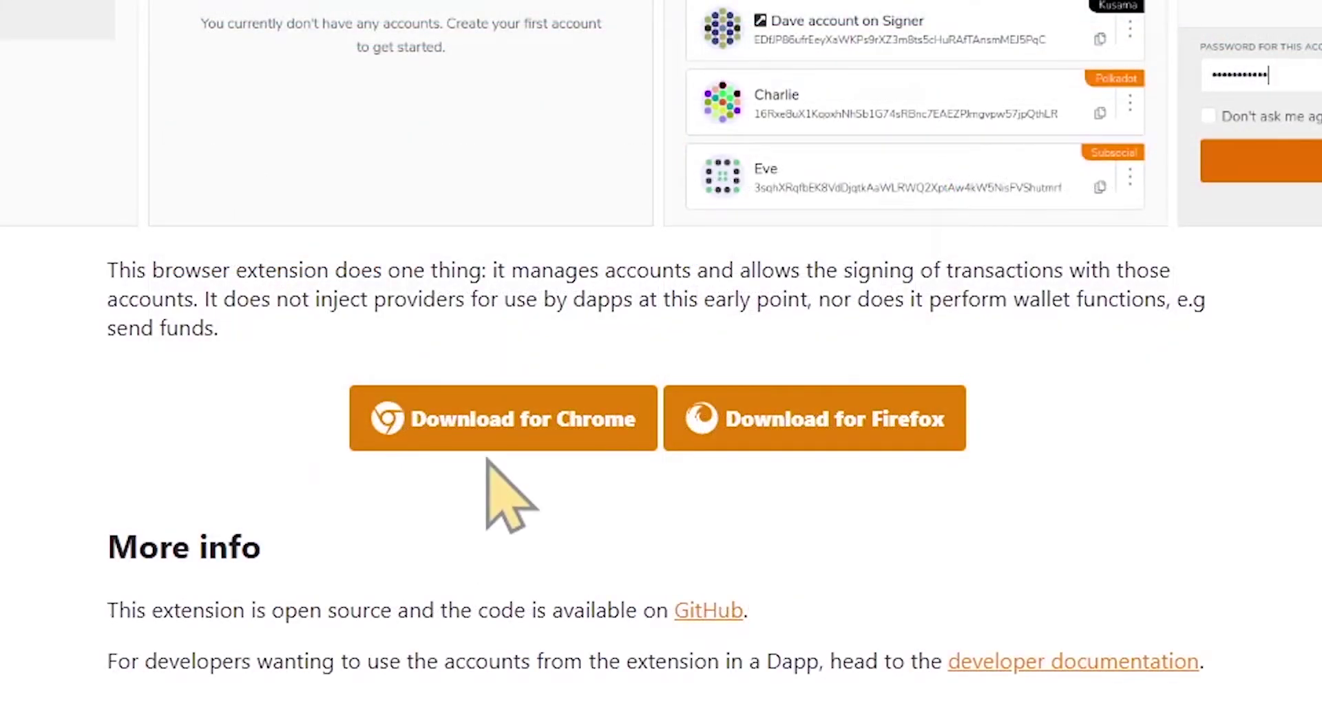
pyautogui.click(491, 446)
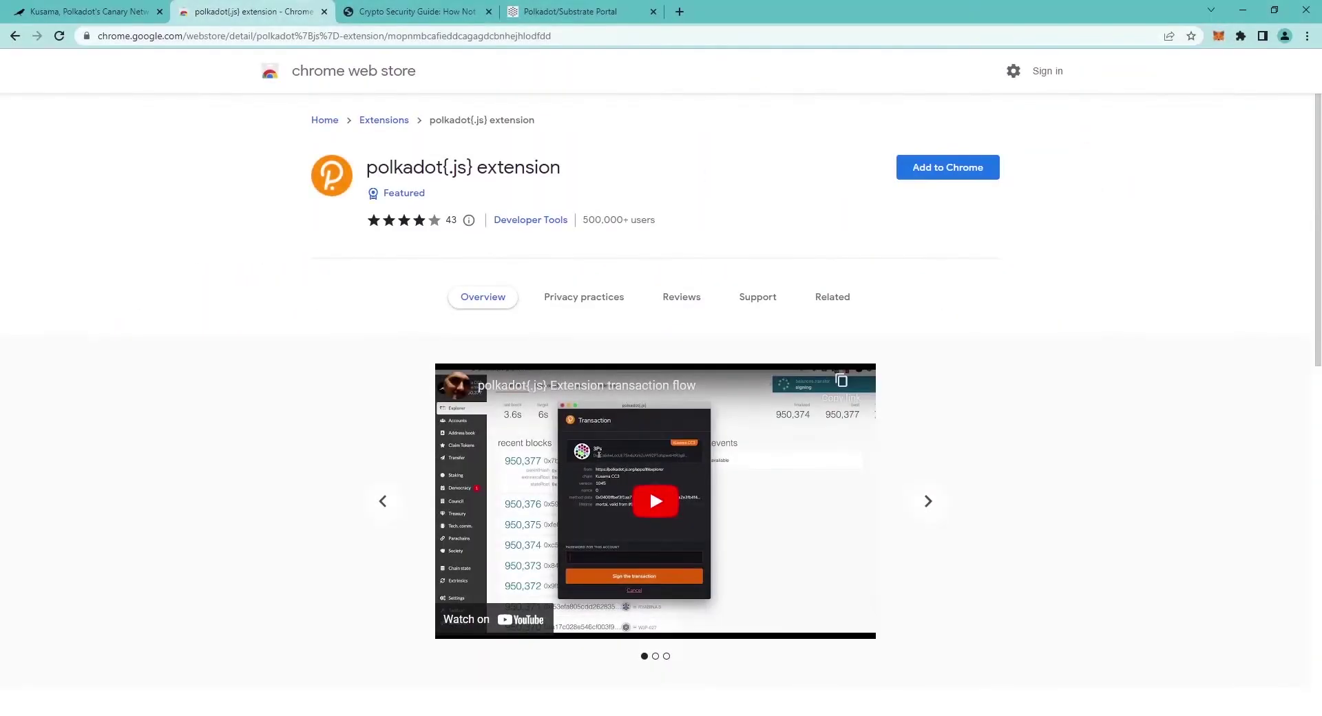
pyautogui.click(945, 175)
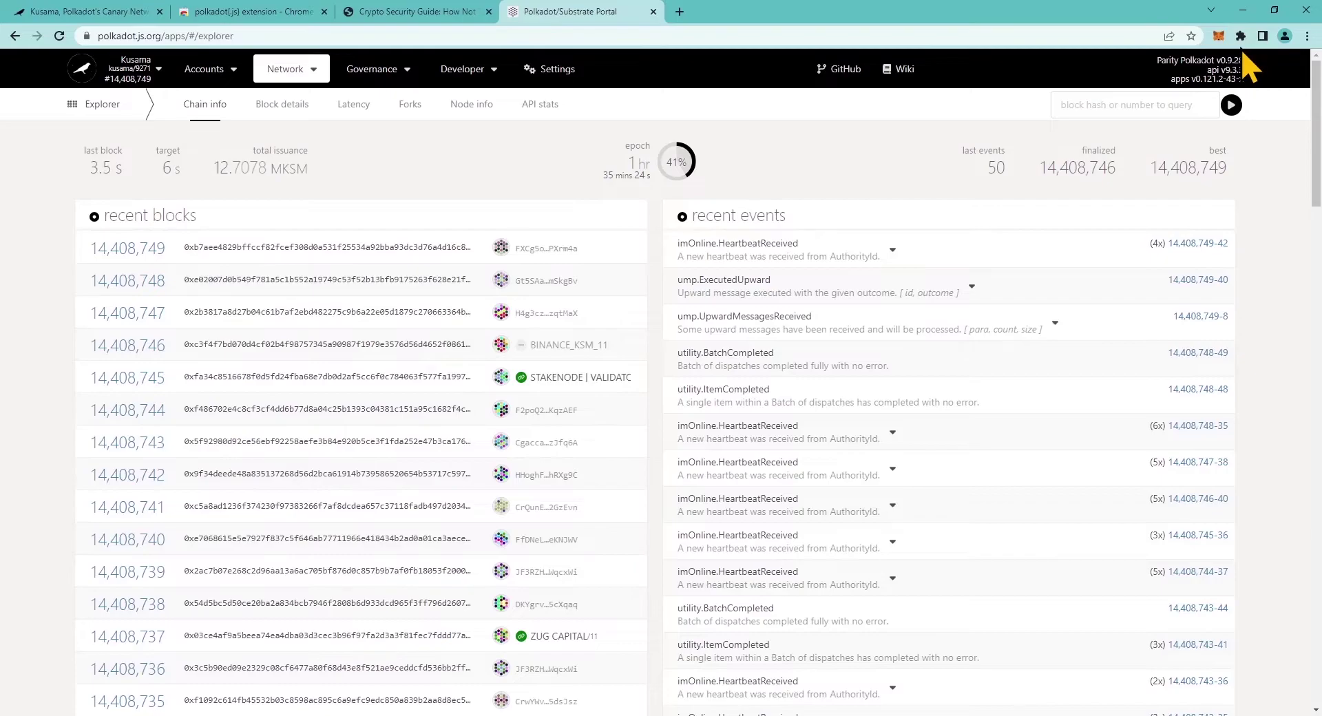
# - Start creating an account in the polkadot{.js} extension and confirm that the mnemonic seed is saved safely
pyautogui.click(1240, 35)
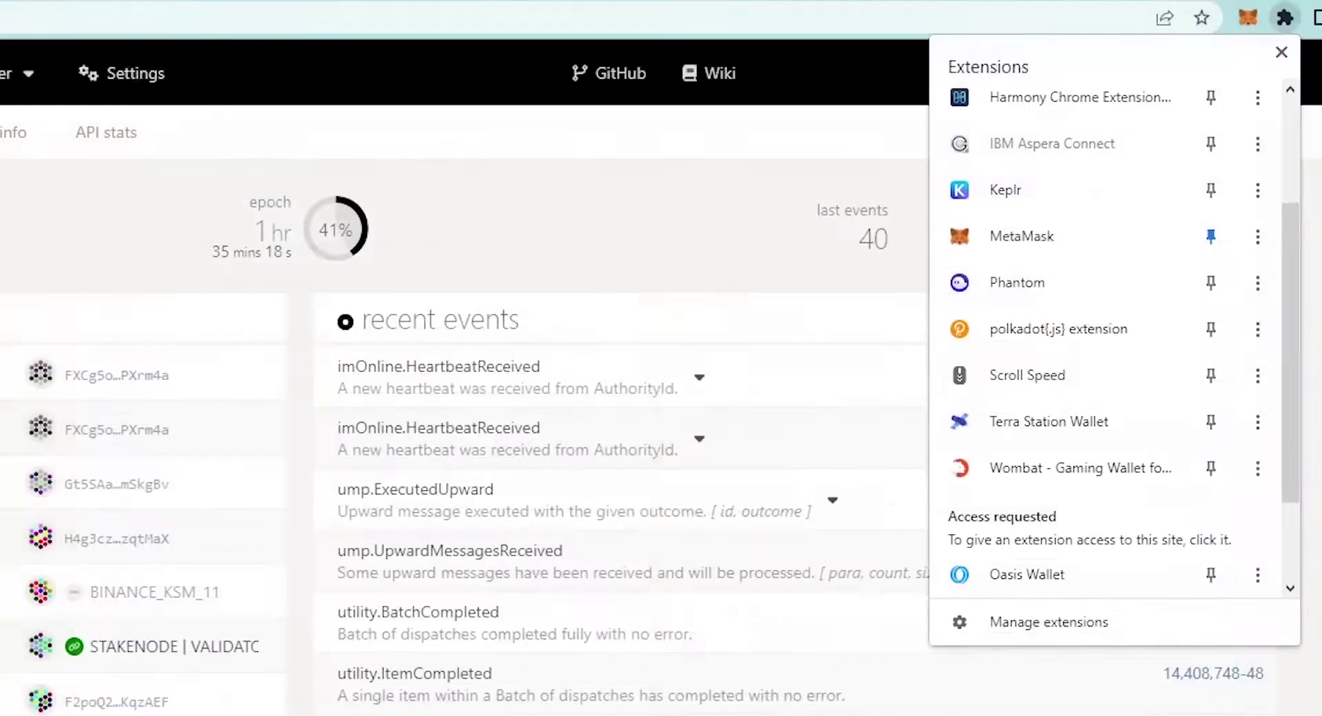
pyautogui.click(961, 338)
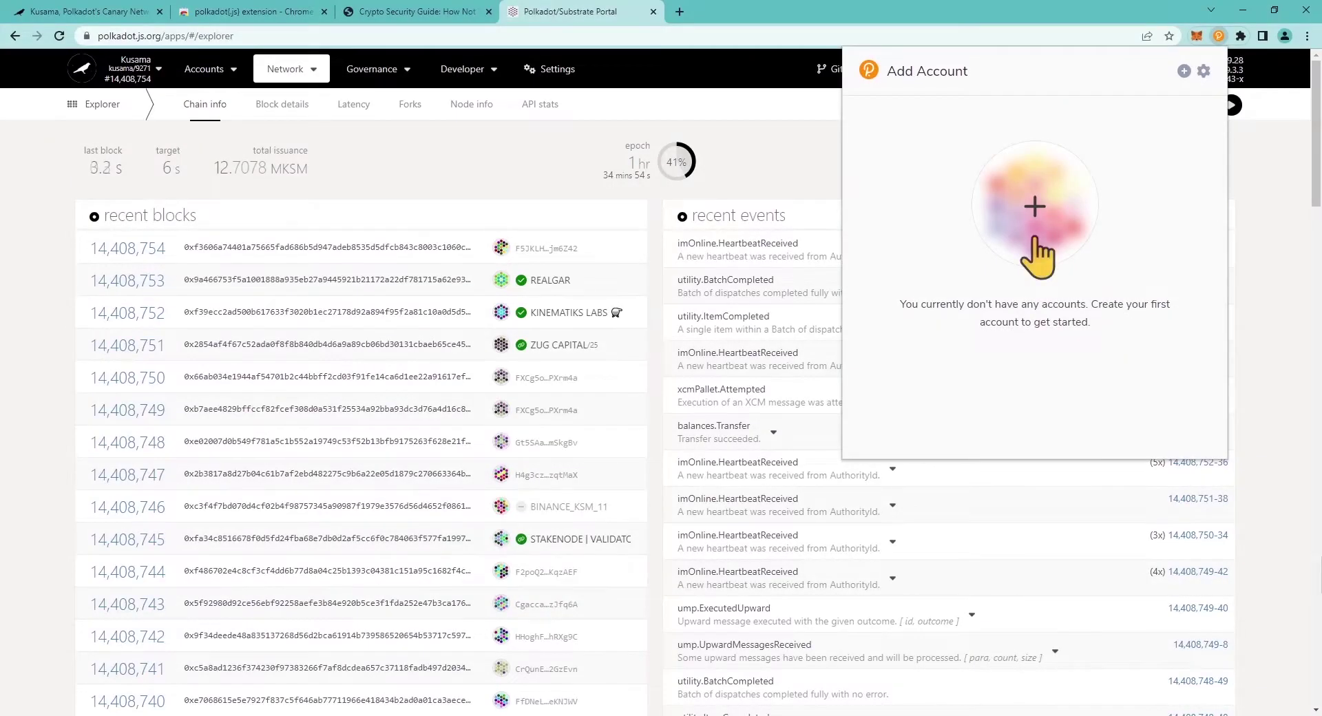
pyautogui.click(1034, 207)
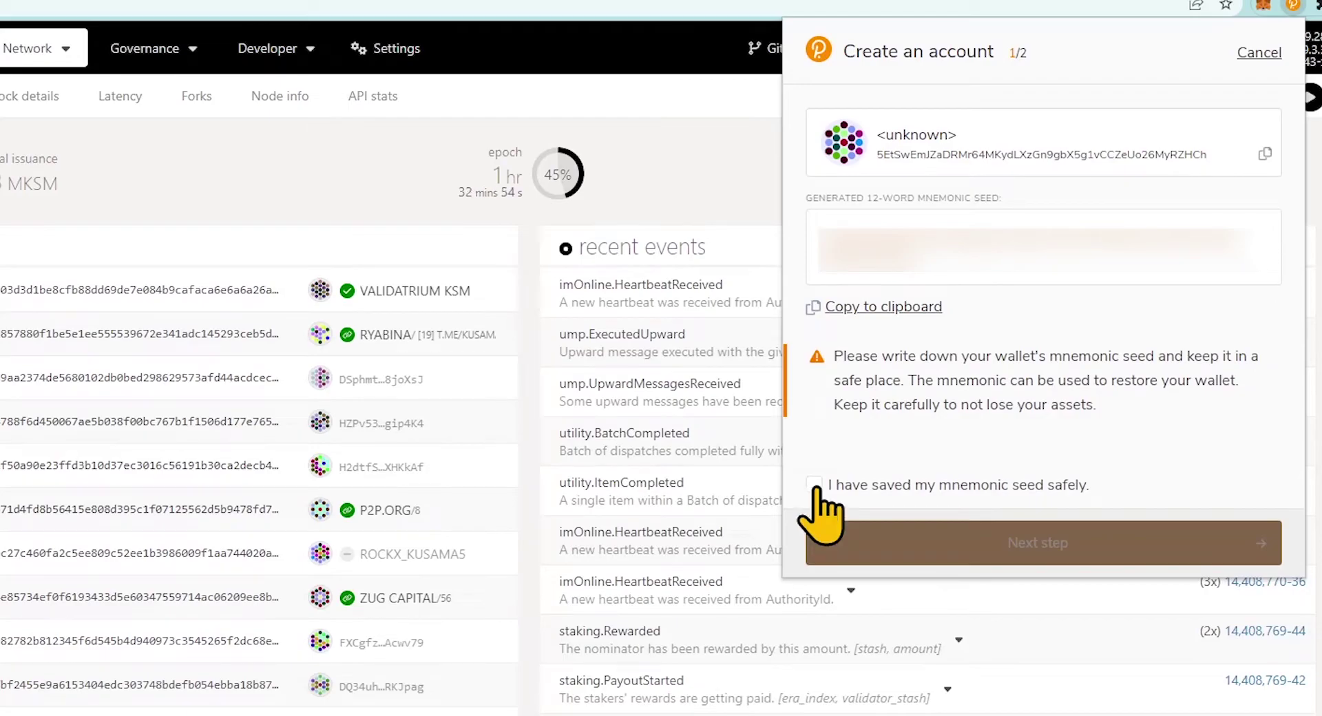
pyautogui.click(814, 485)
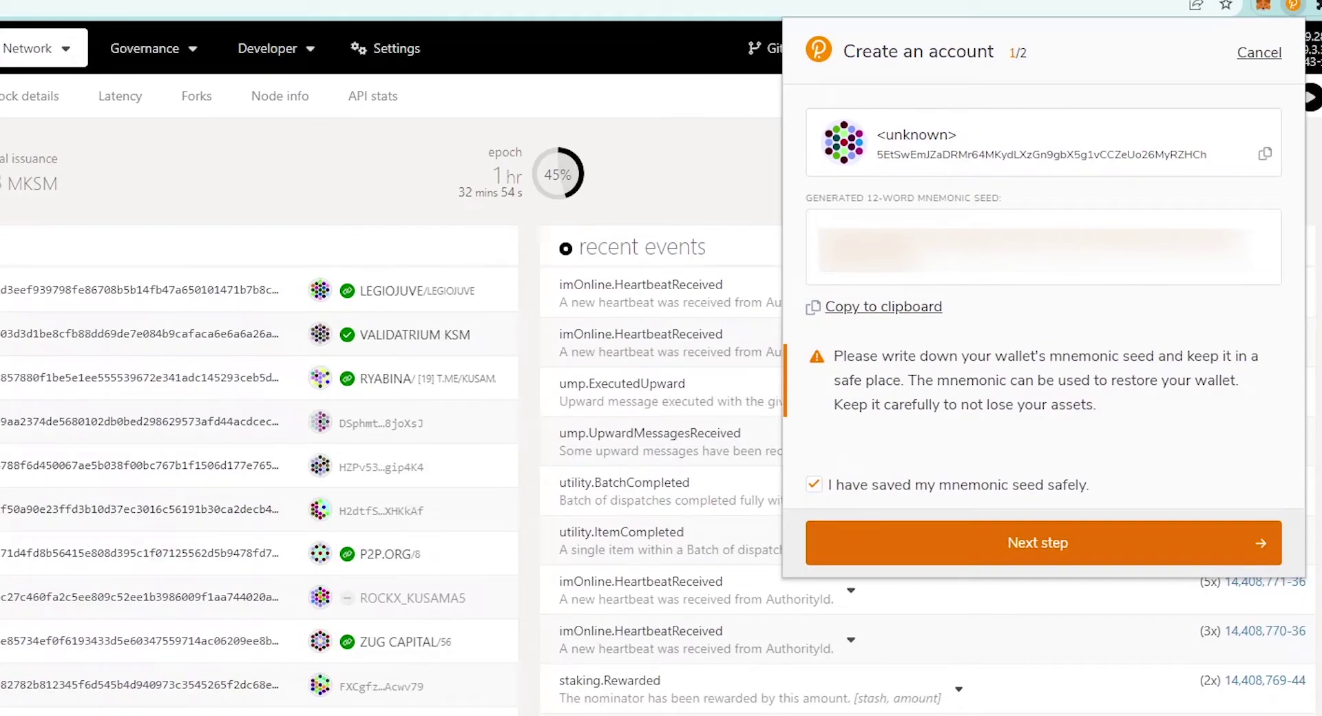
pyautogui.click(1033, 558)
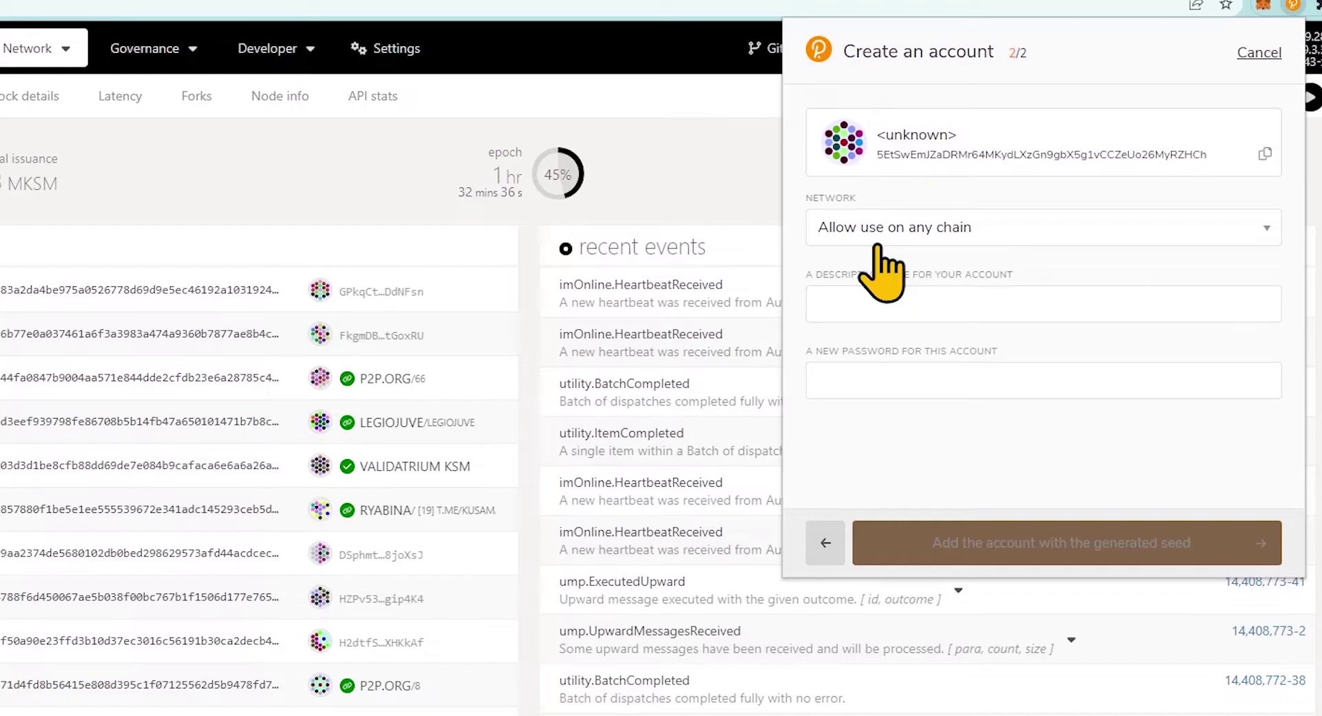
# - Name the account Guide Everstake, enter and repeat a new account password, and add the account with the generated seed
pyautogui.write('Guide Everstake')
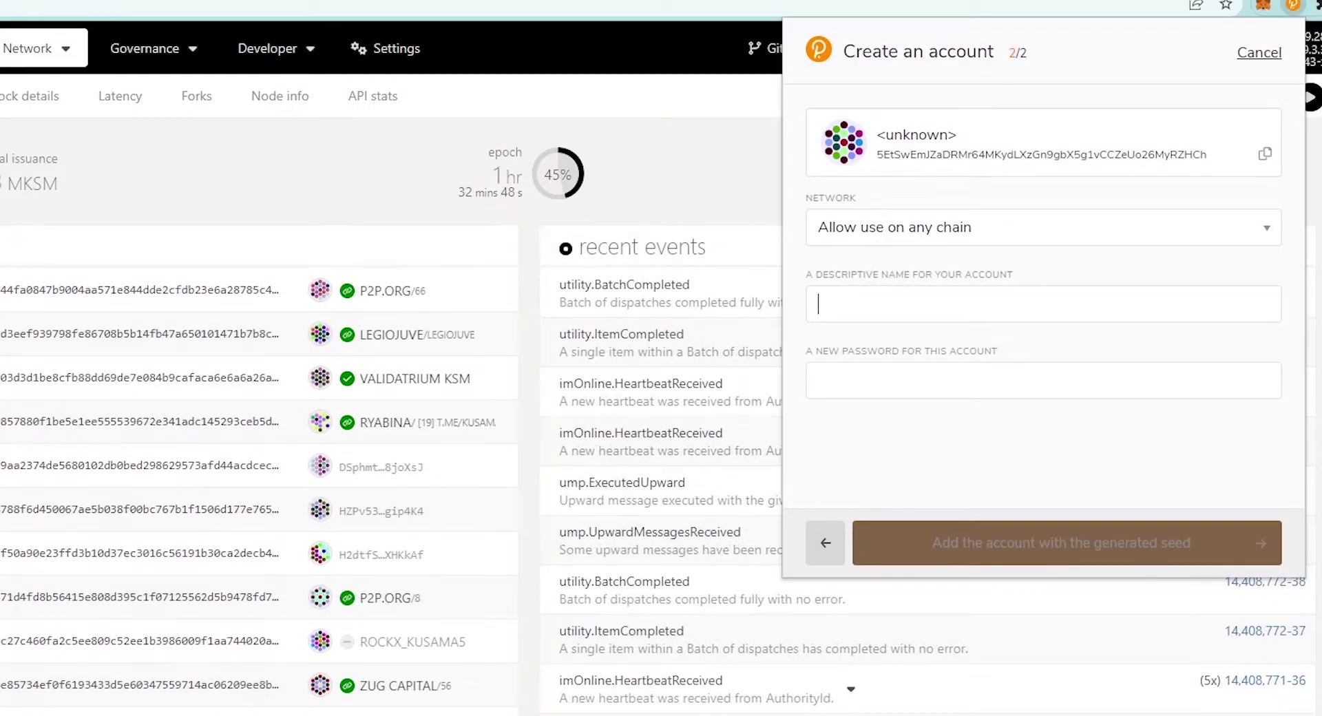
pyautogui.press('Tab')
pyautogui.write('******************')
pyautogui.press('Tab')
pyautogui.write('******************')
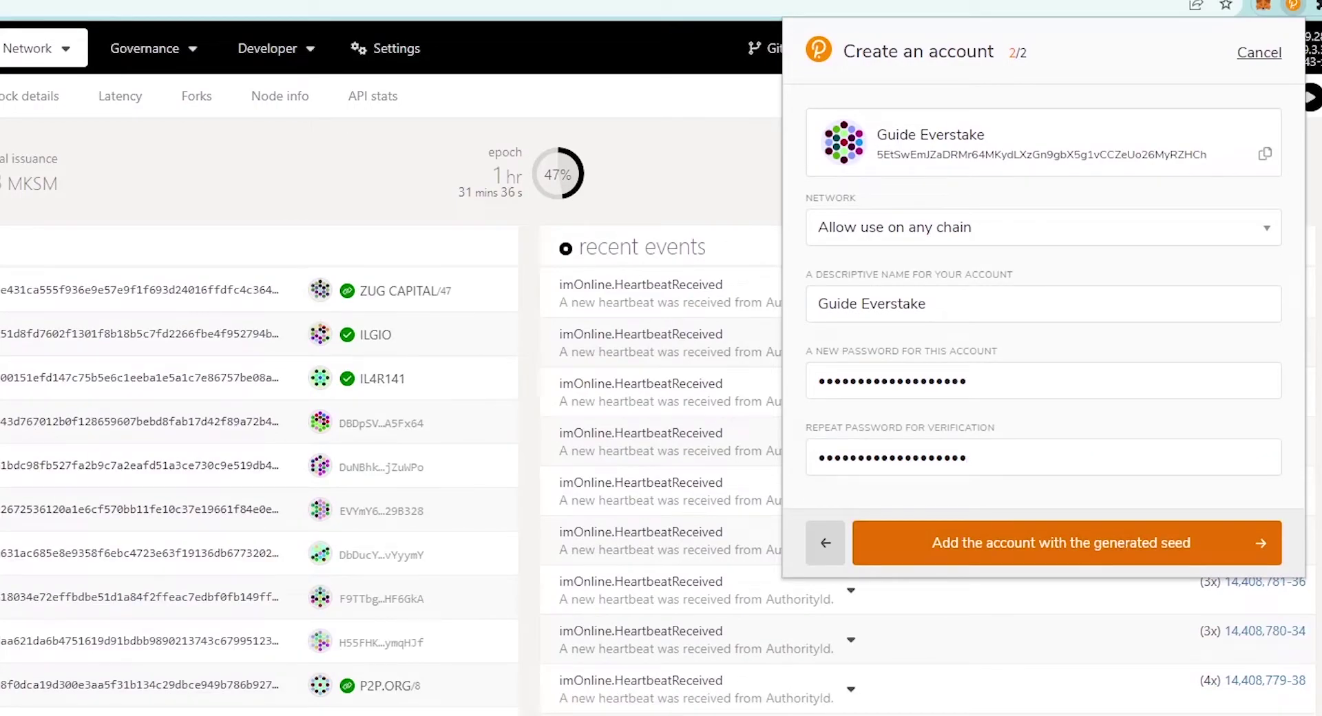
pyautogui.click(1047, 555)
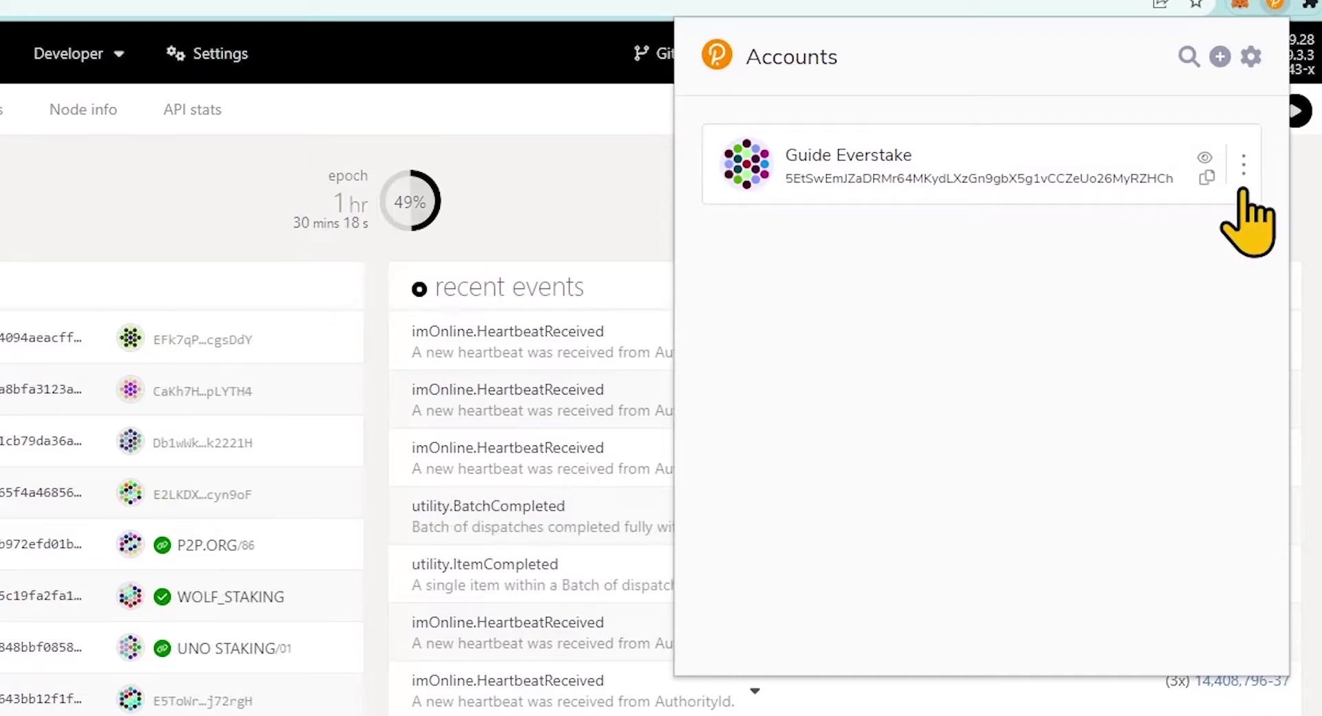
# - Restrict the Guide Everstake account to the Kusama Relay Chain network
pyautogui.click(1243, 168)
pyautogui.click(1194, 344)
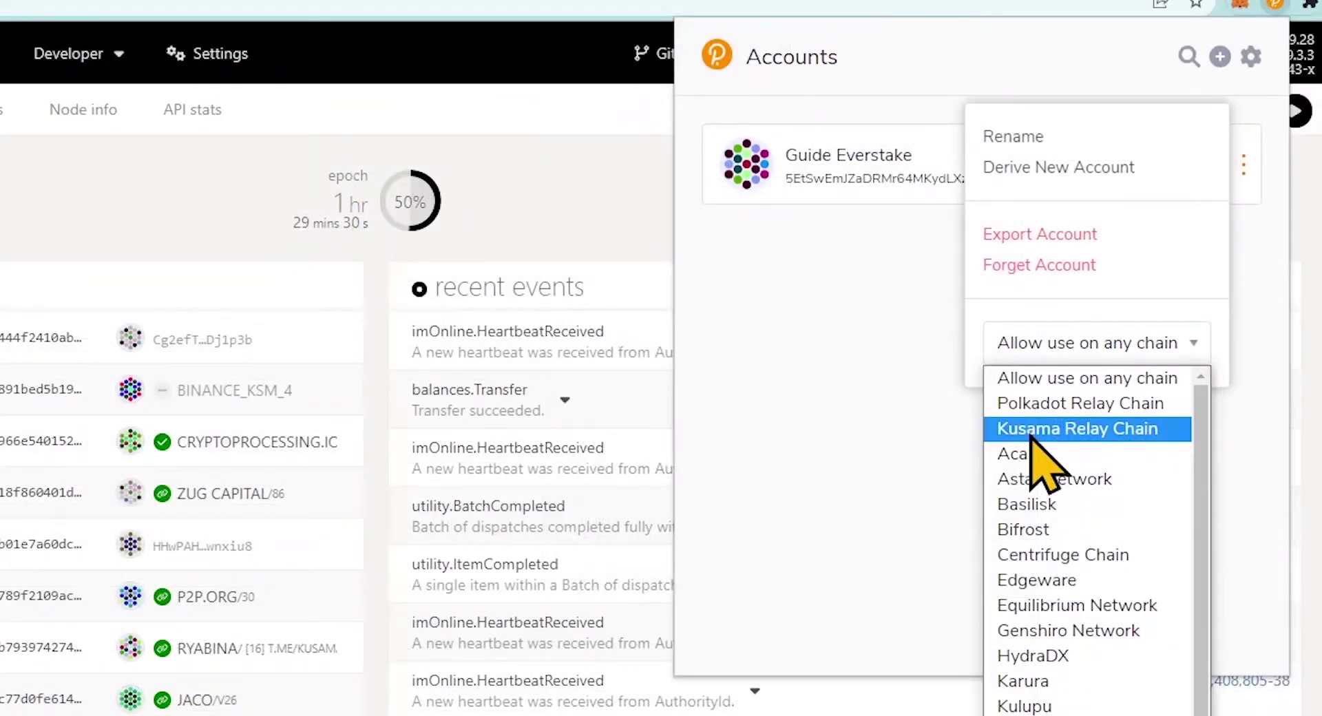
pyautogui.click(1031, 433)
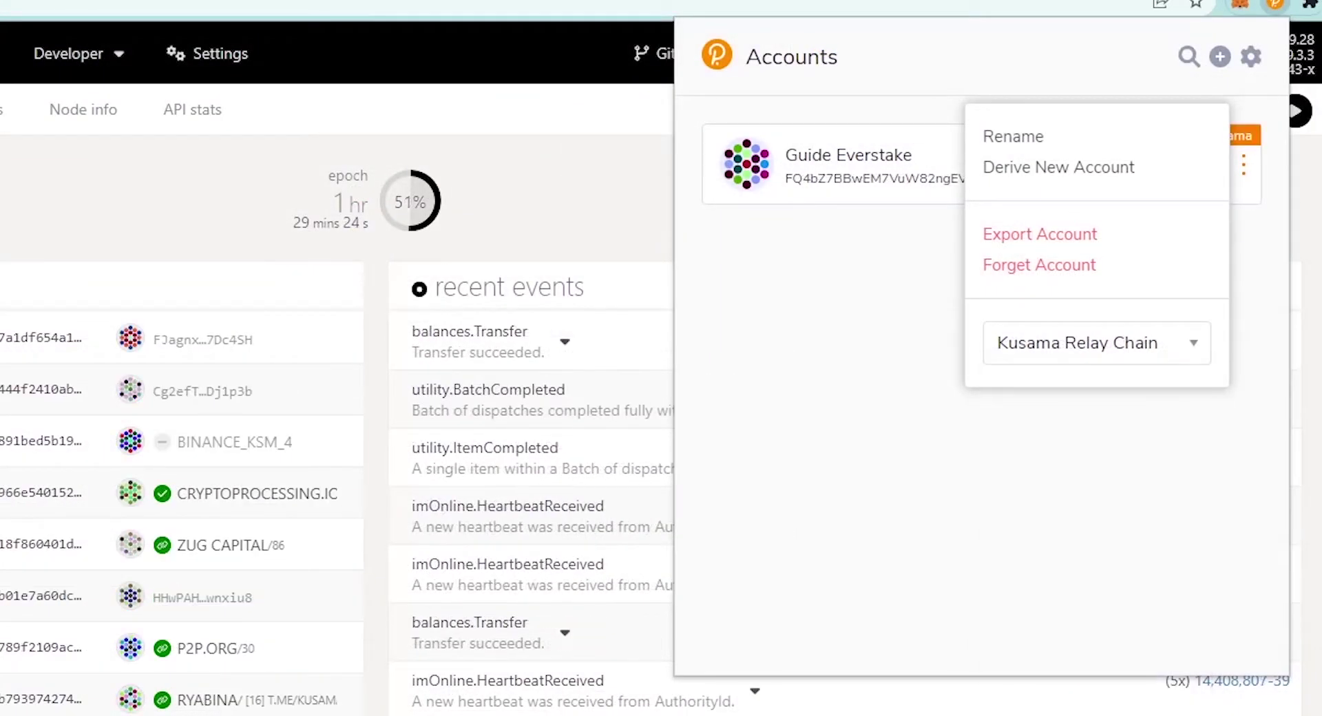
pyautogui.press('Escape')
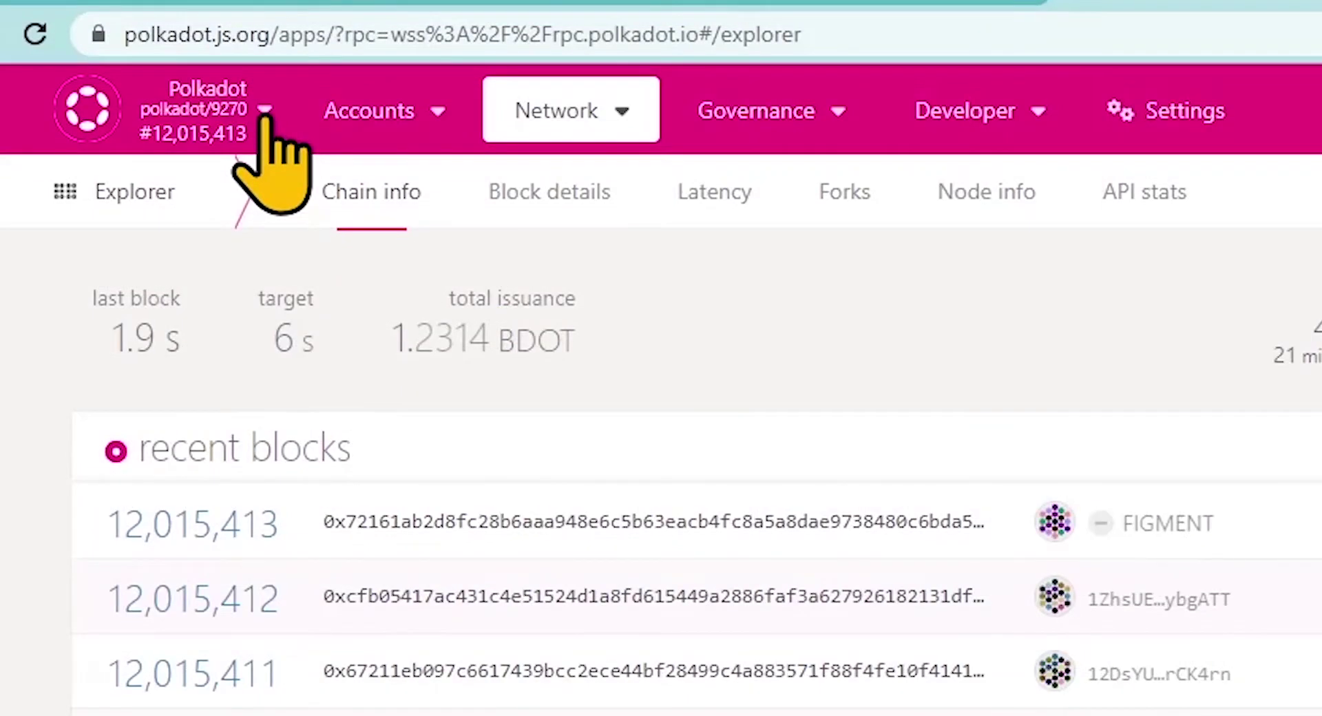
# - Switch the portal from Polkadot to the Kusama relay chain hosted via Parity
pyautogui.click(158, 82)
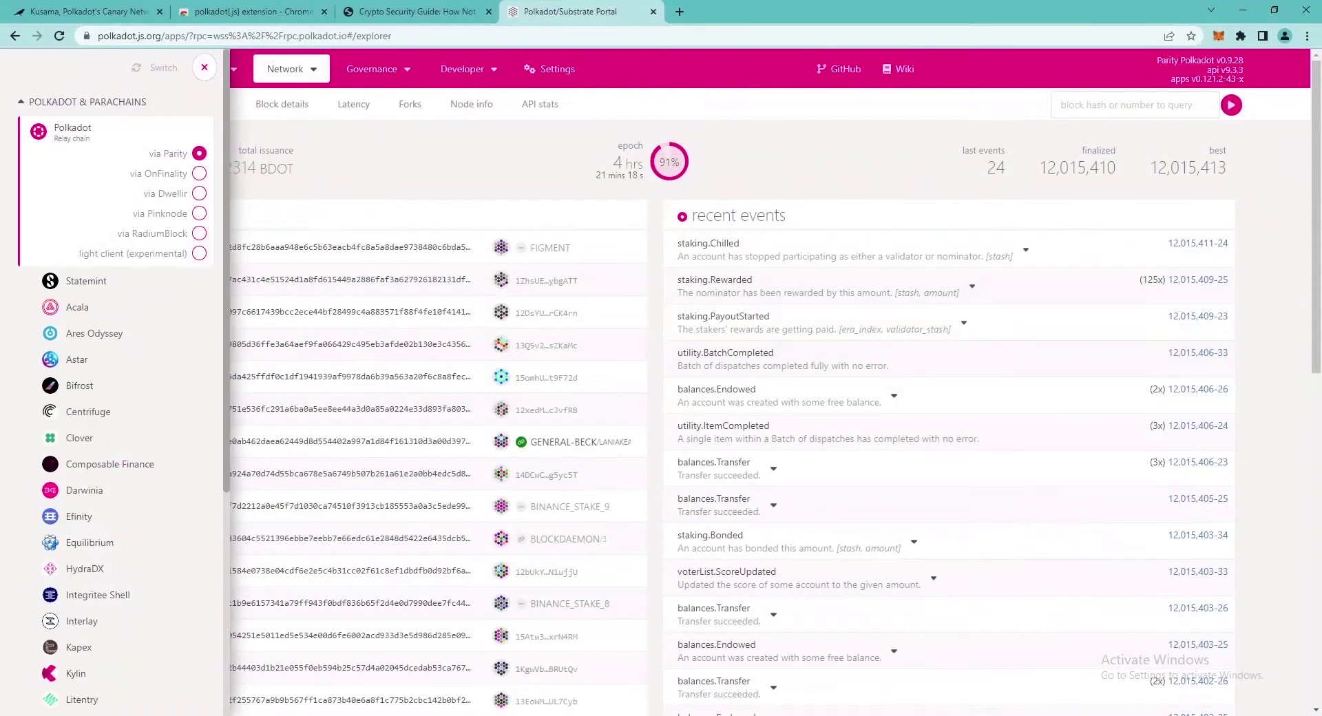
pyautogui.scroll(-5, 103, 448)
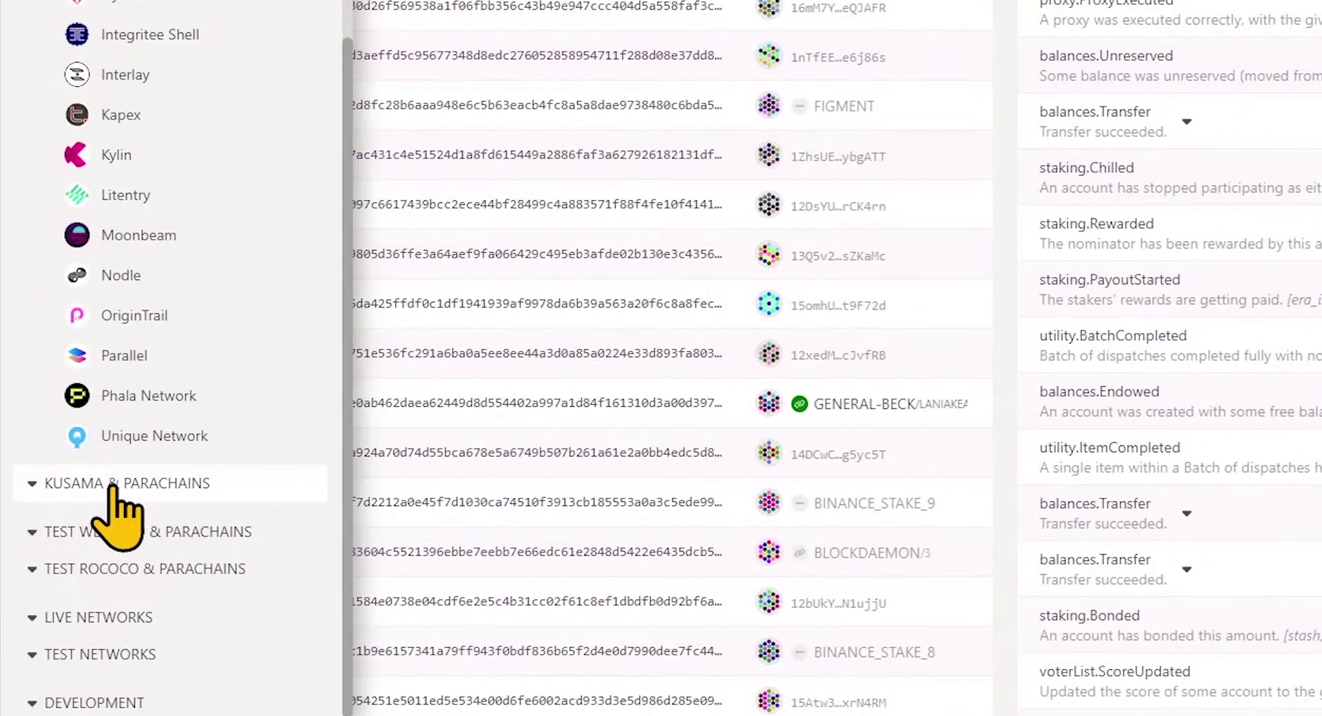
pyautogui.click(112, 485)
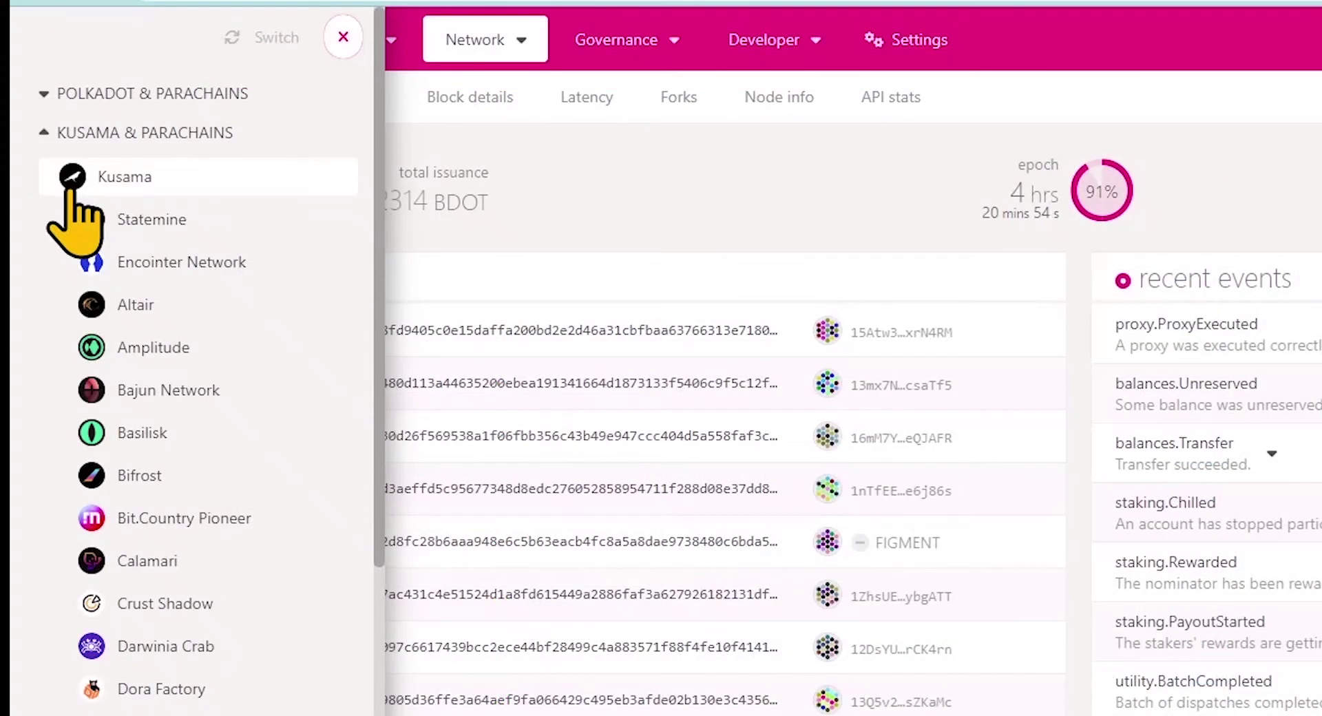
pyautogui.click(72, 185)
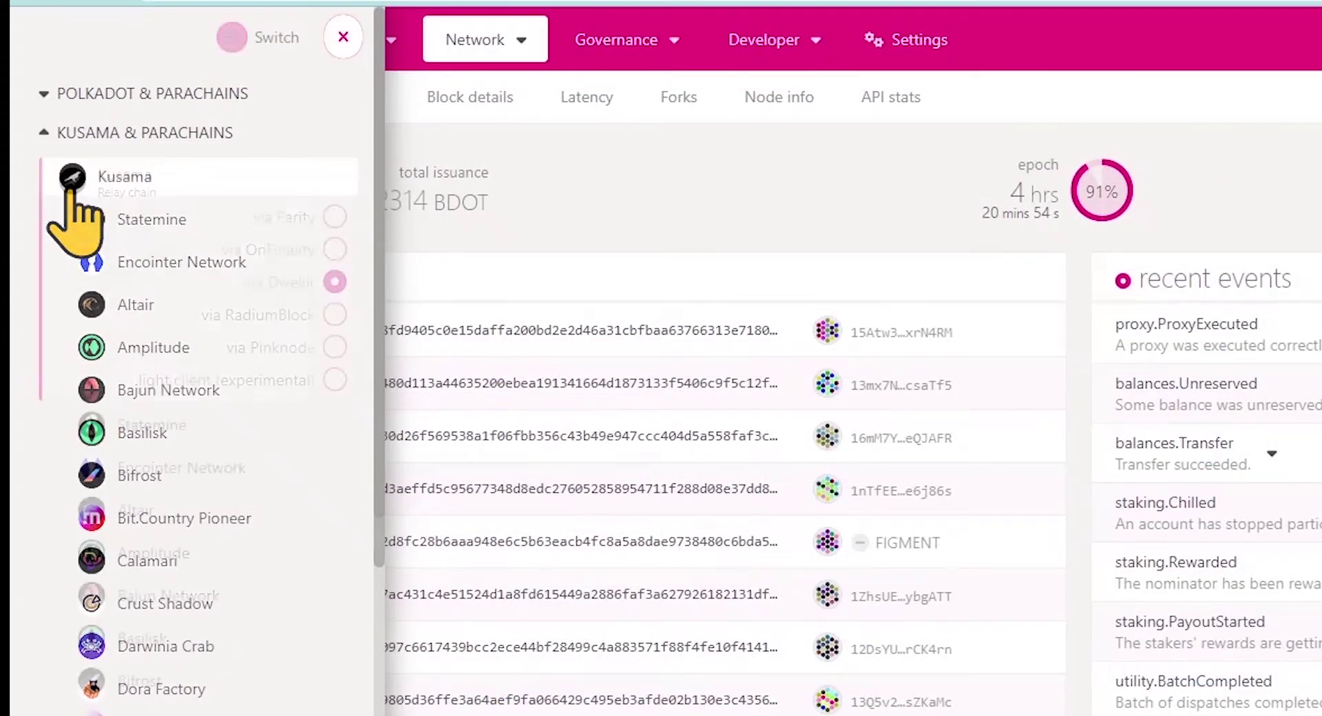
pyautogui.click(335, 217)
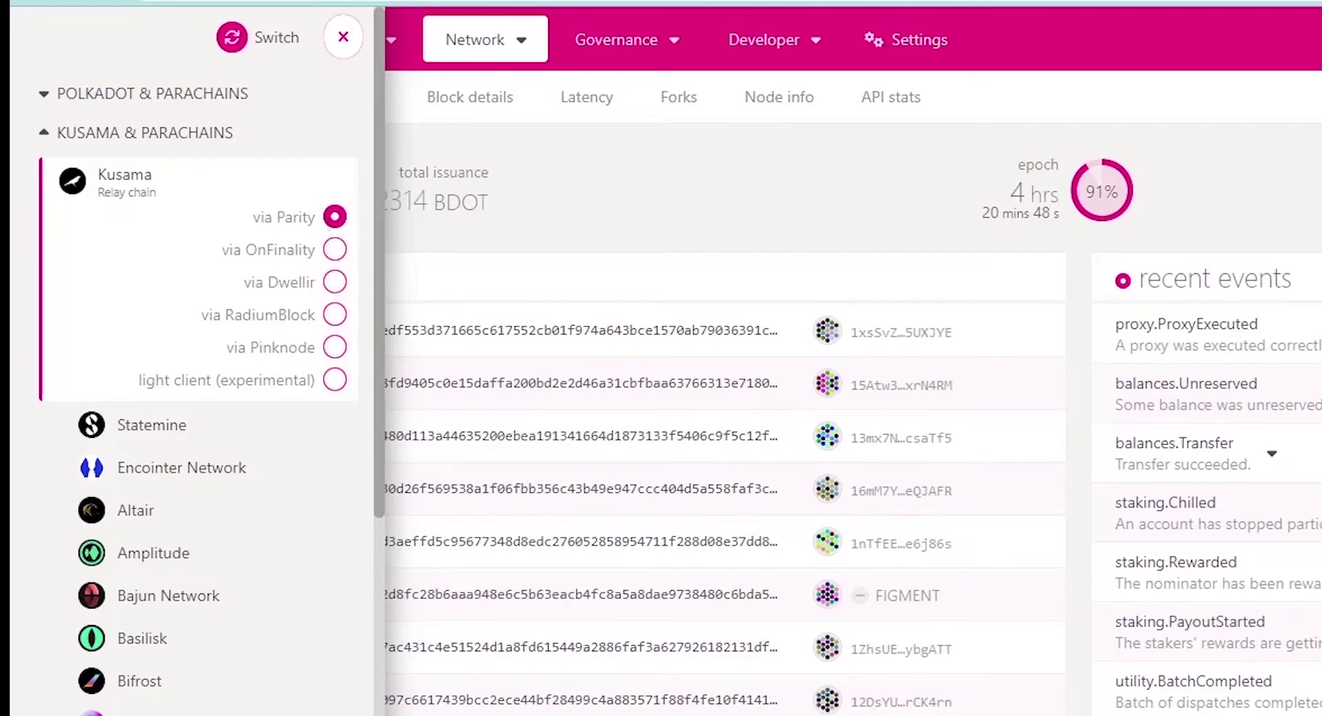
pyautogui.click(237, 39)
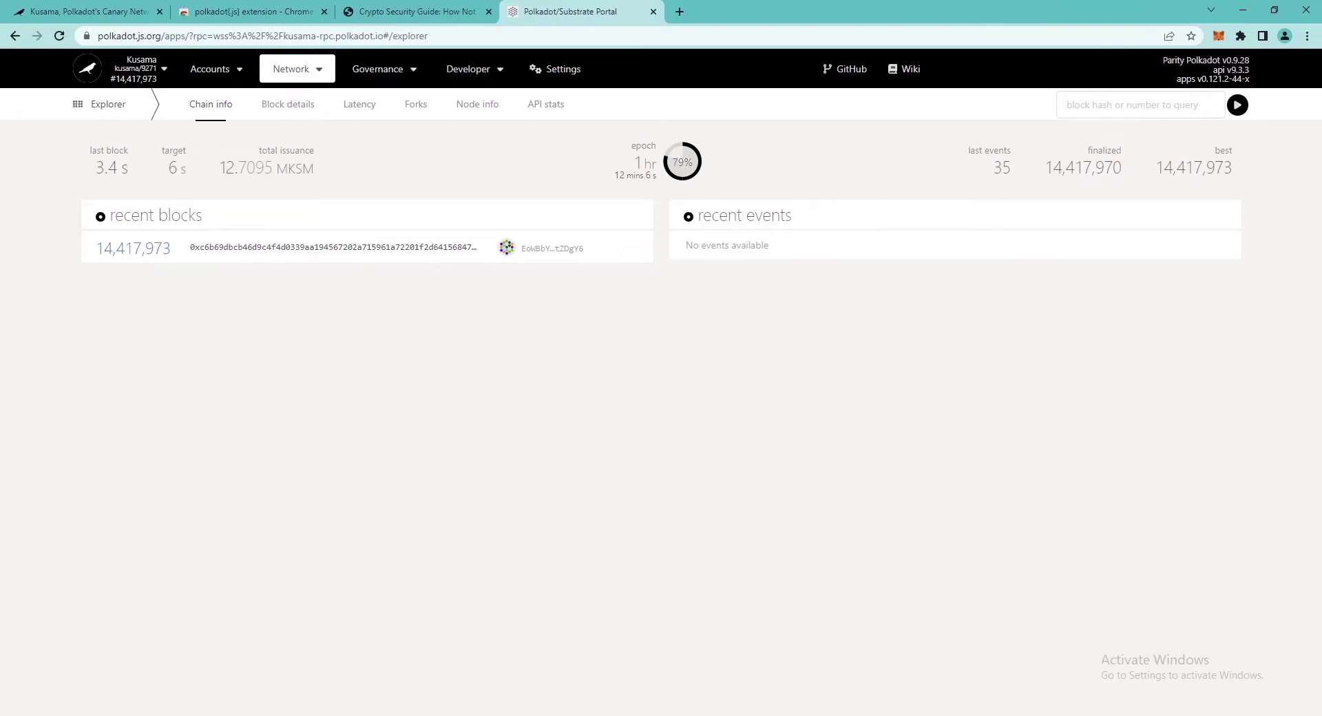
# - View the wallet's accounts on Kusama and go to the network's staking page
pyautogui.moveTo(234, 71)
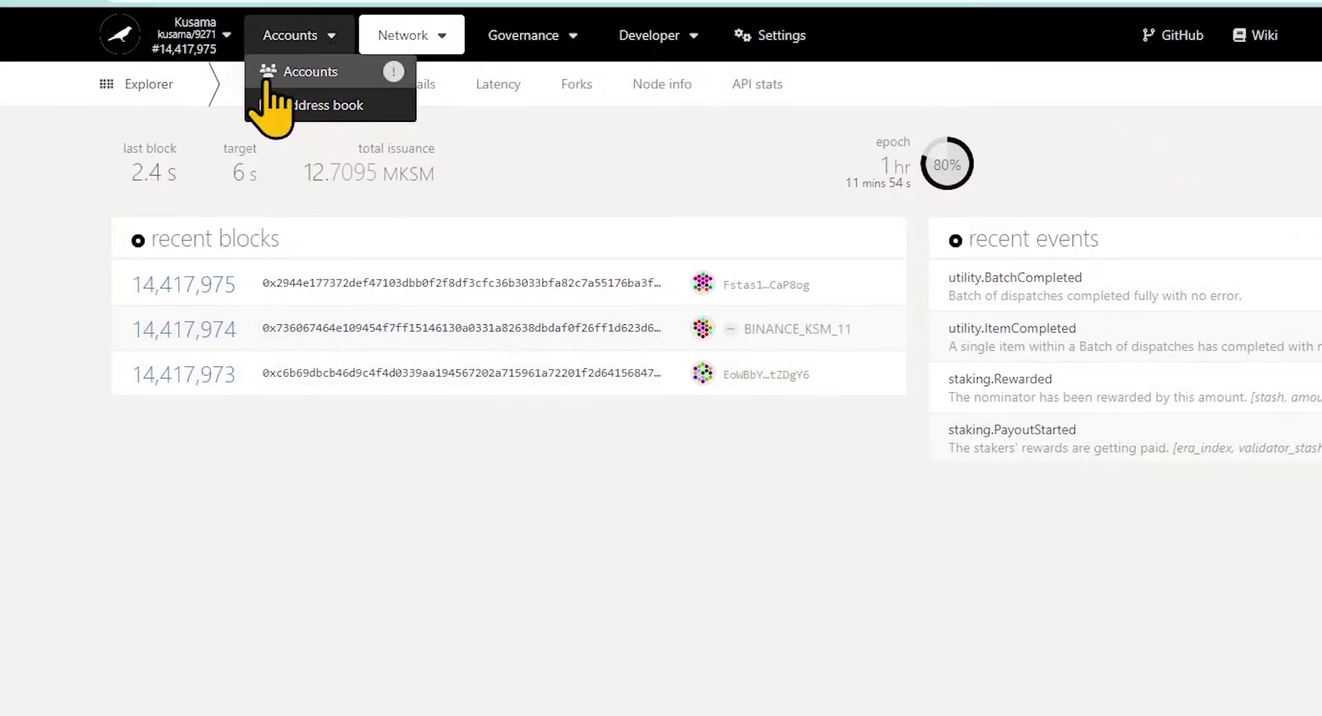
pyautogui.click(268, 80)
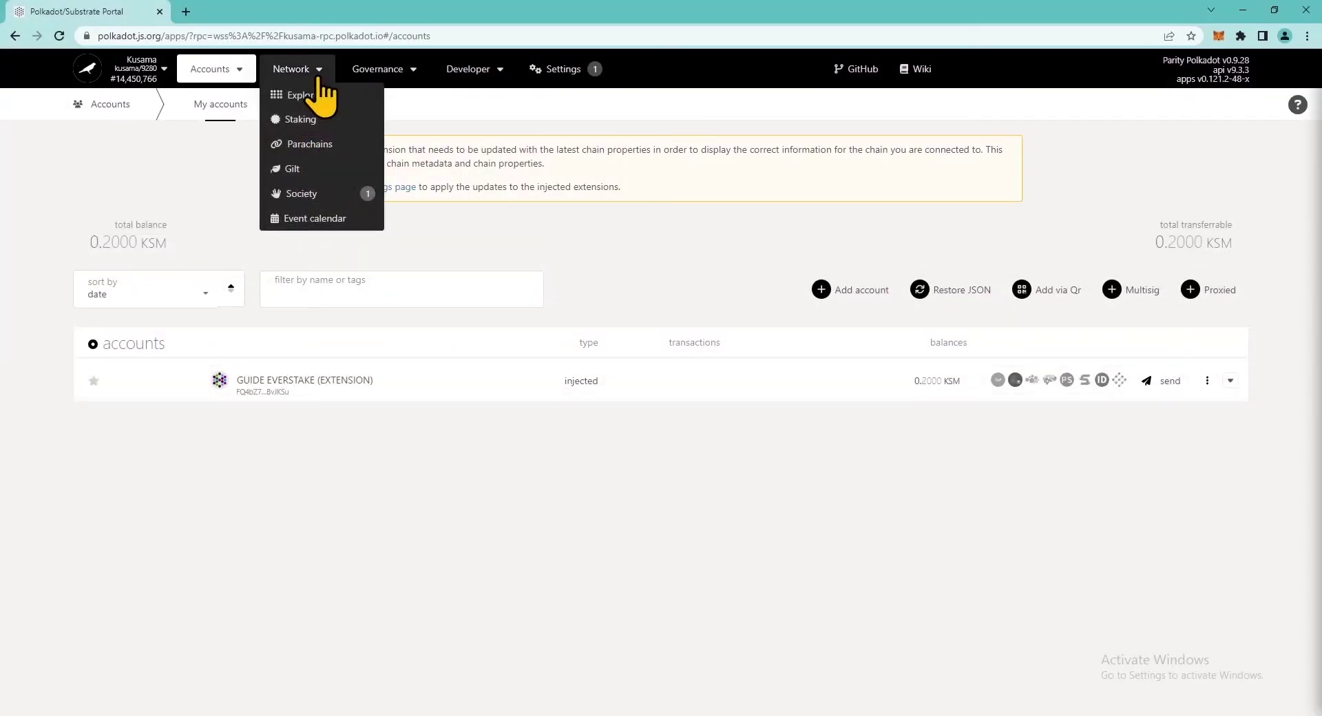
pyautogui.click(278, 122)
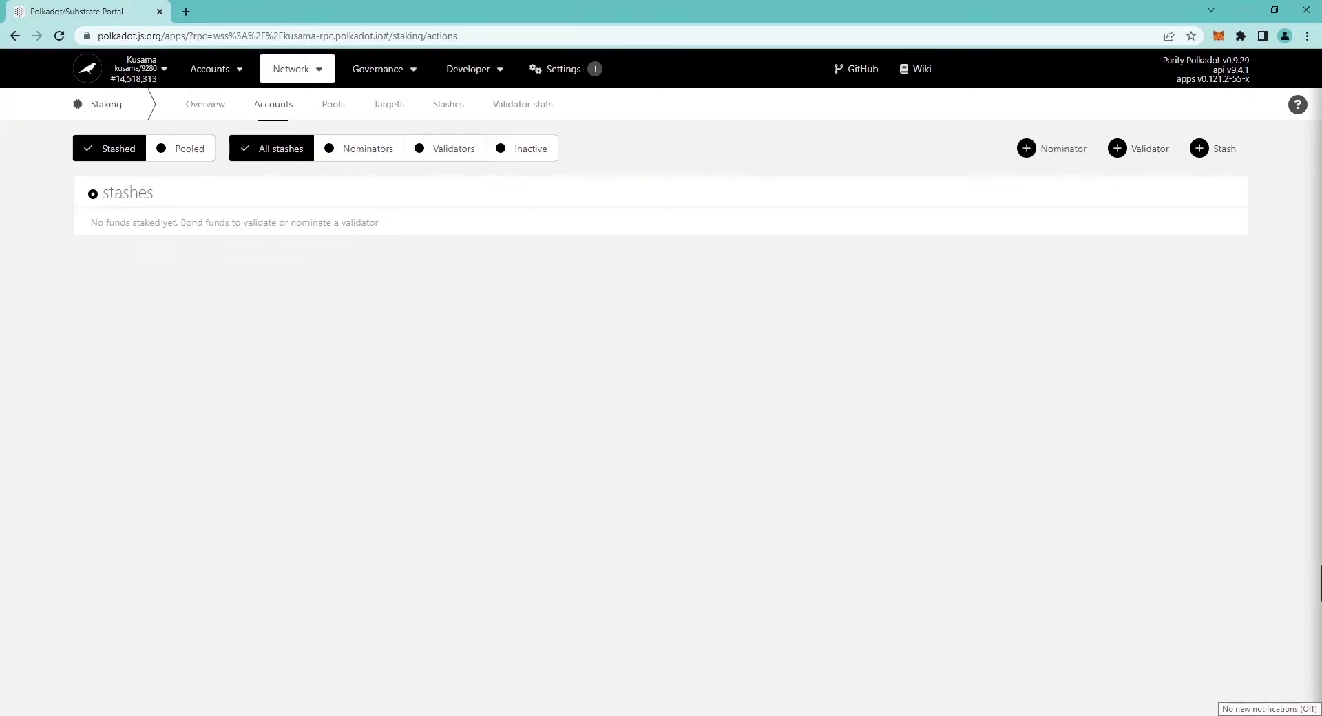
# - Start a new stash for Guide Everstake, consult the hints on the bonding fields, and set the bonded value to 0.1 KSM
pyautogui.click(1215, 151)
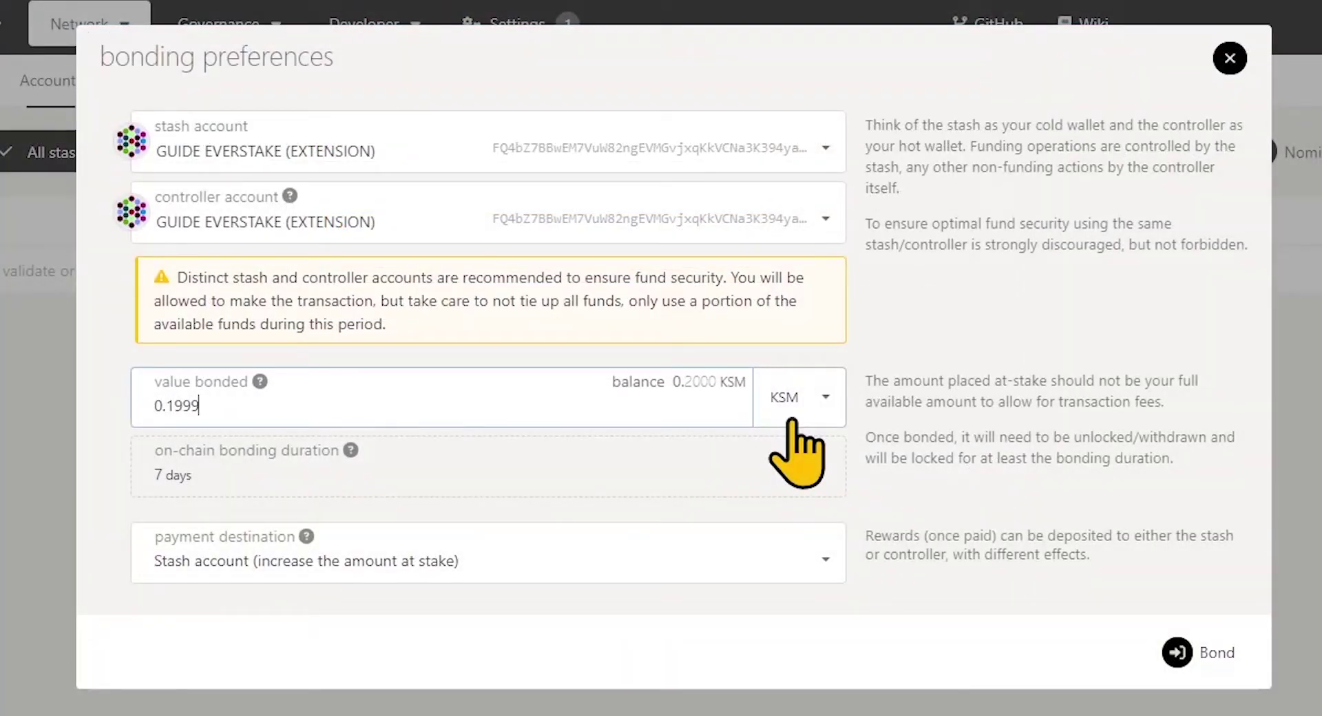
pyautogui.moveTo(259, 383)
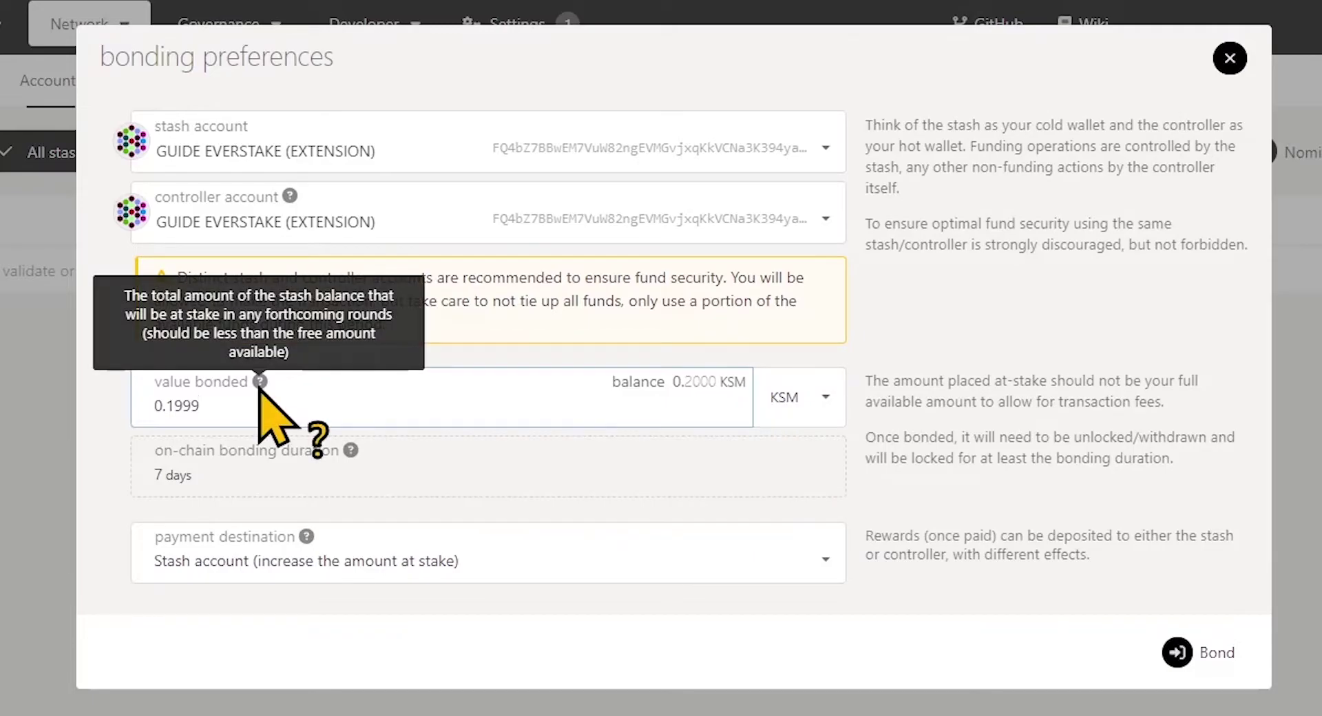
pyautogui.moveTo(351, 452)
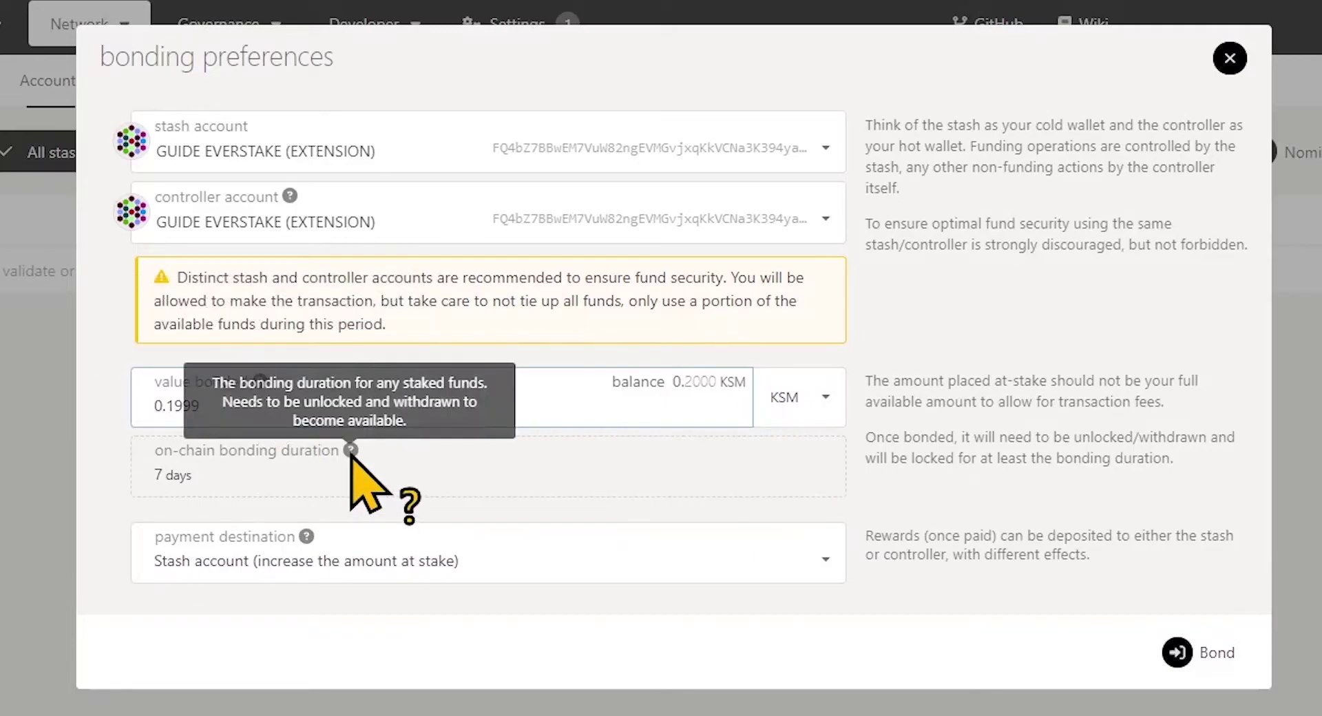
pyautogui.moveTo(306, 537)
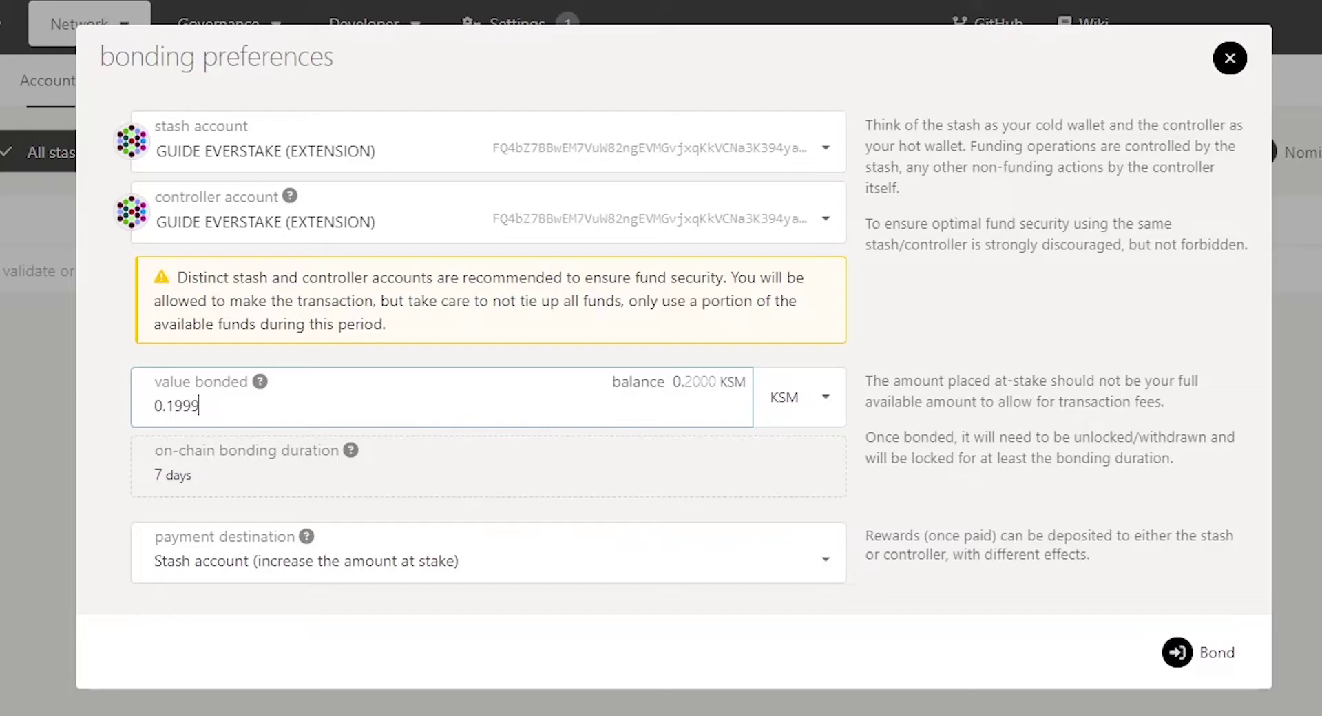
pyautogui.press('BackSpace')
pyautogui.press('BackSpace')
pyautogui.press('BackSpace')
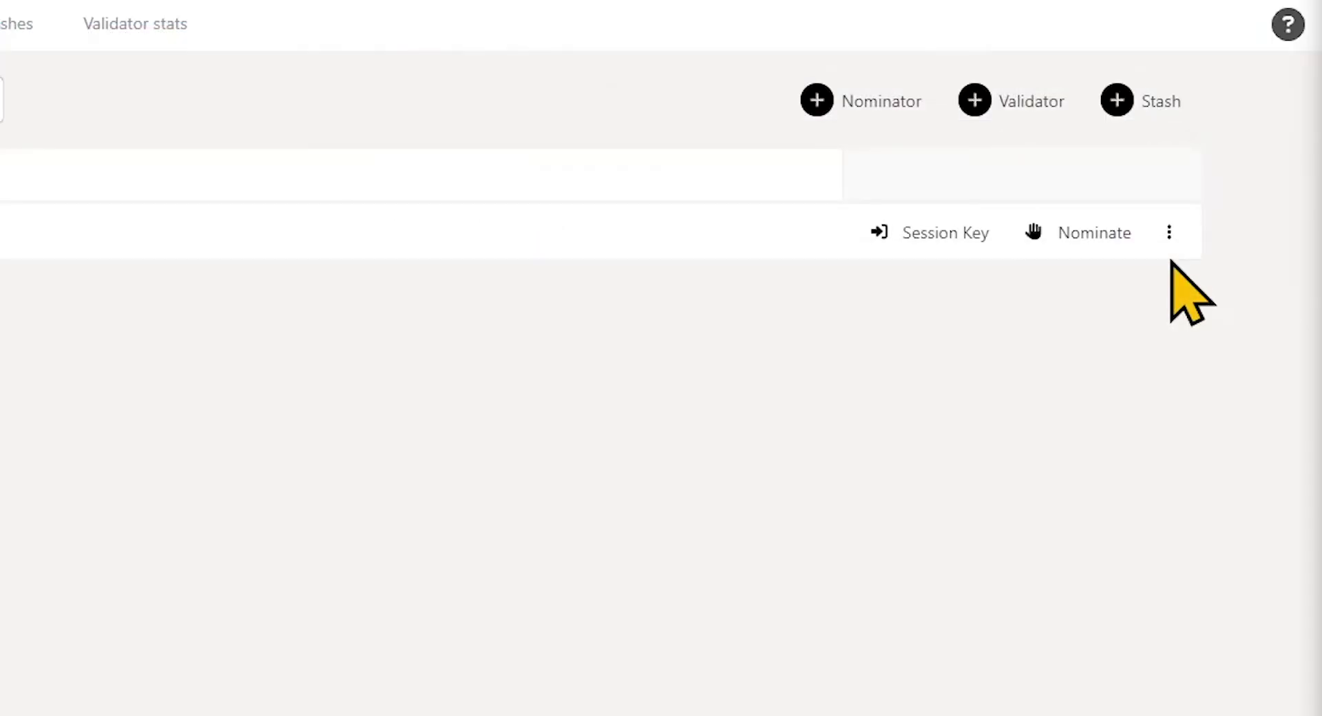
pyautogui.click(1168, 234)
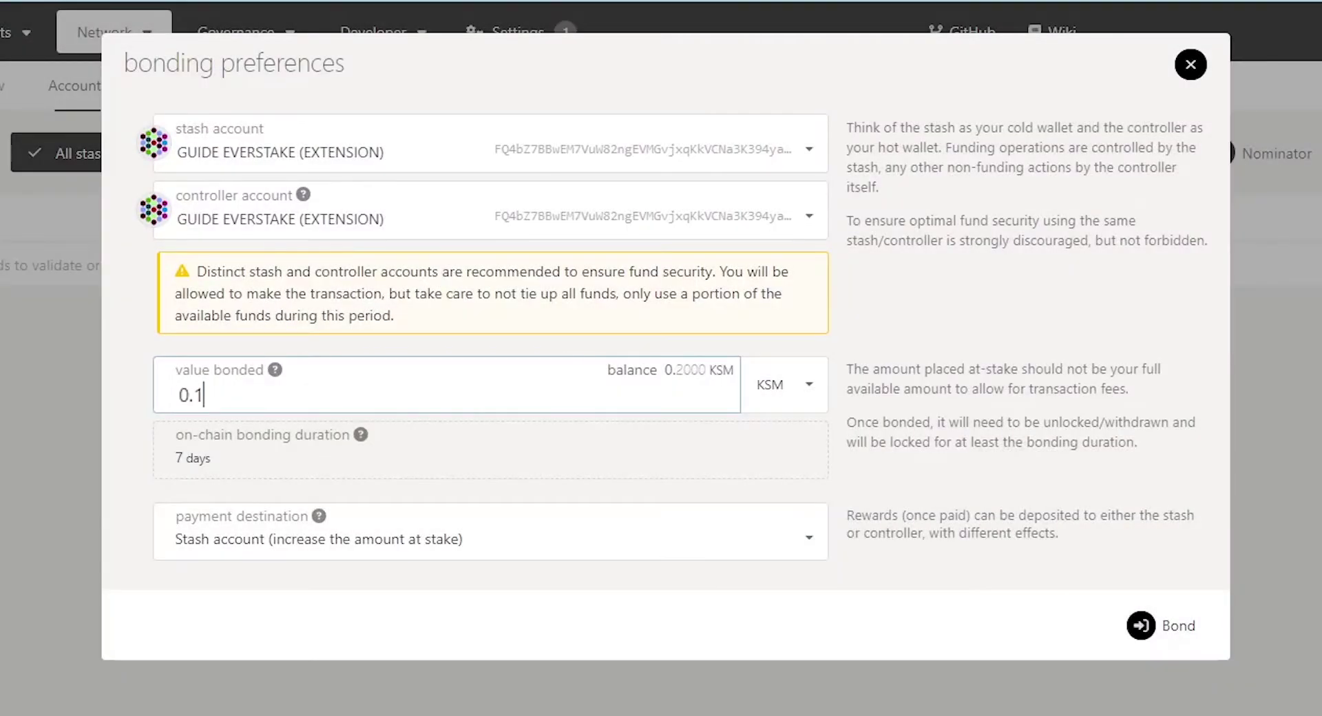
# - Bond the funds, then sign and submit the bonding transaction with the account password
pyautogui.click(1164, 625)
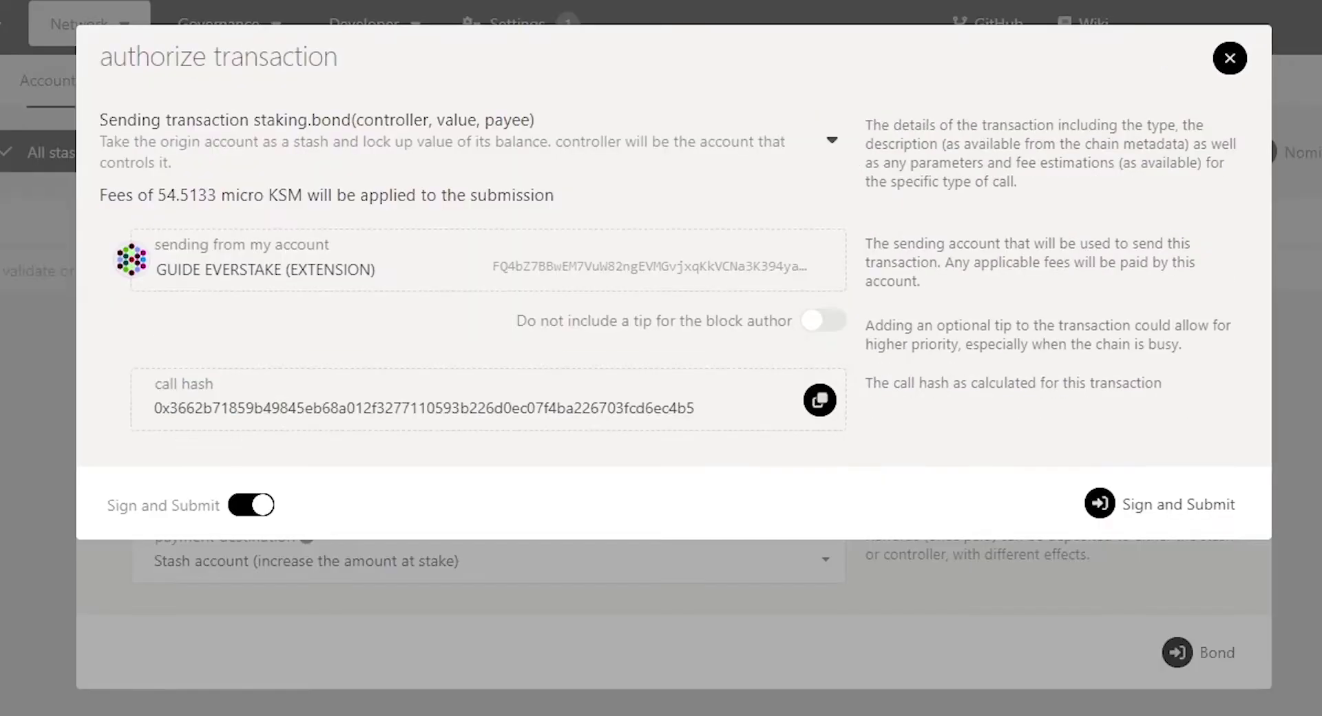
pyautogui.click(1164, 510)
pyautogui.write('•••••••••••••')
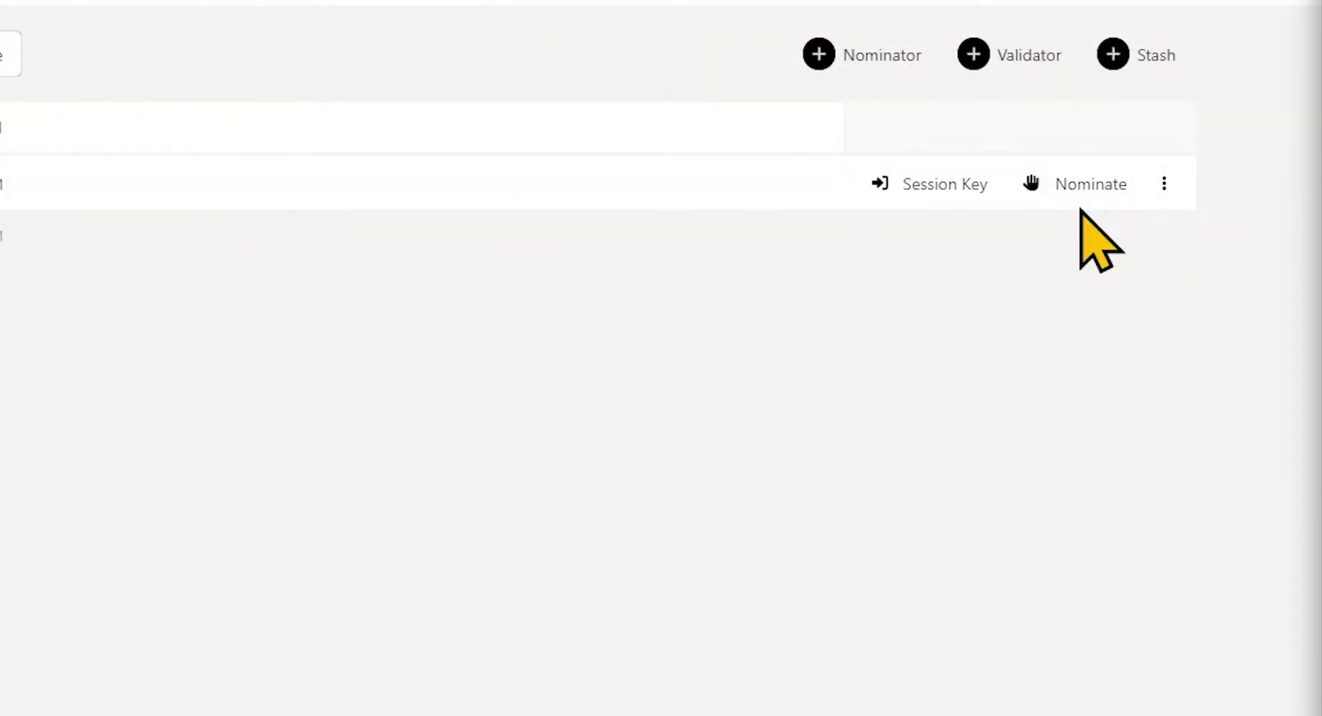
# - Start nominating validators for the stash, filter the candidates by EVERSTAKE, and add the verified EVERSTAKE validator to the nominated accounts
pyautogui.click(1079, 196)
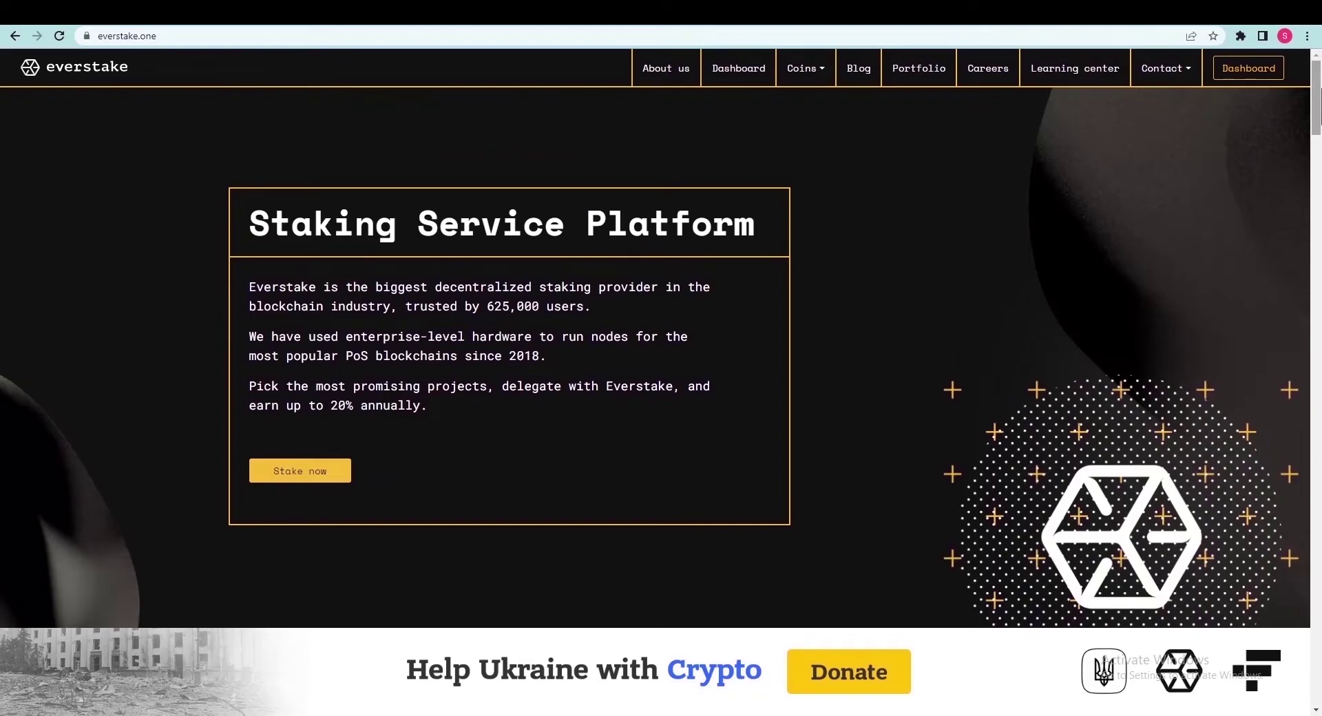
pyautogui.scroll(-20, 656, 337)
pyautogui.scroll(-20, 655, 337)
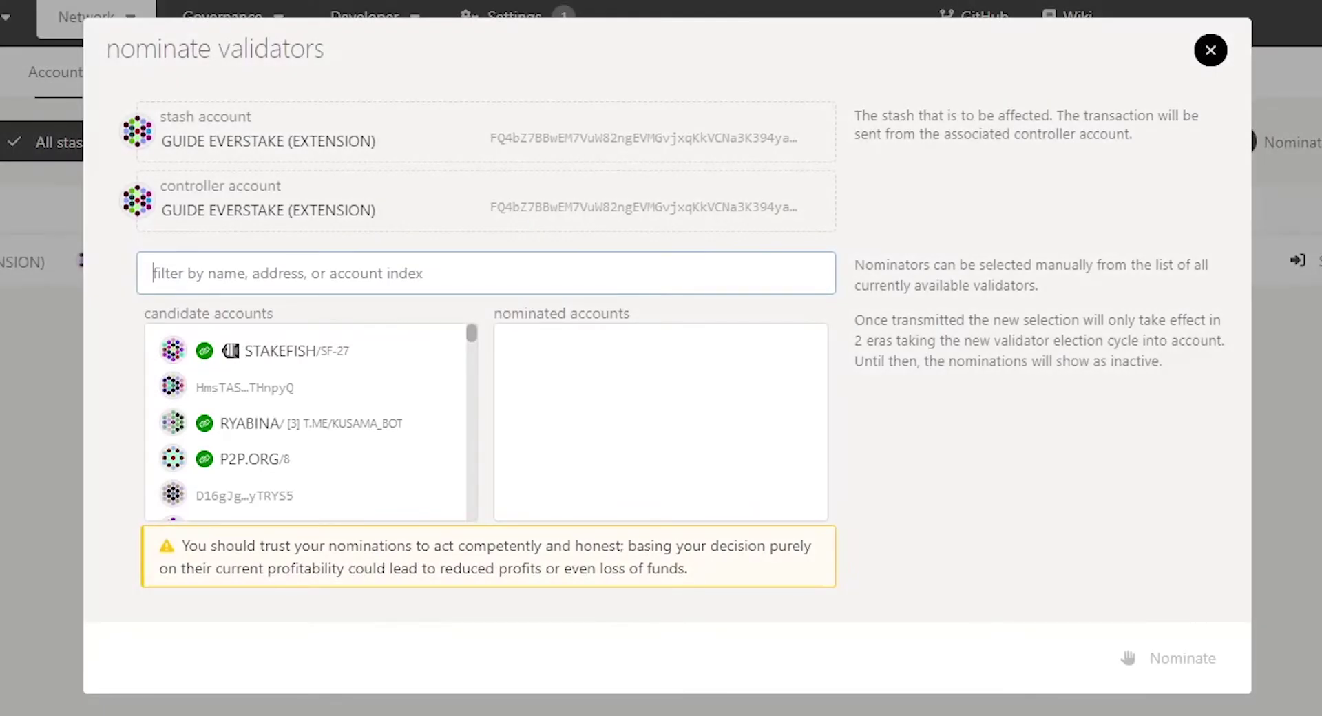
pyautogui.write('EVERSTAKE')
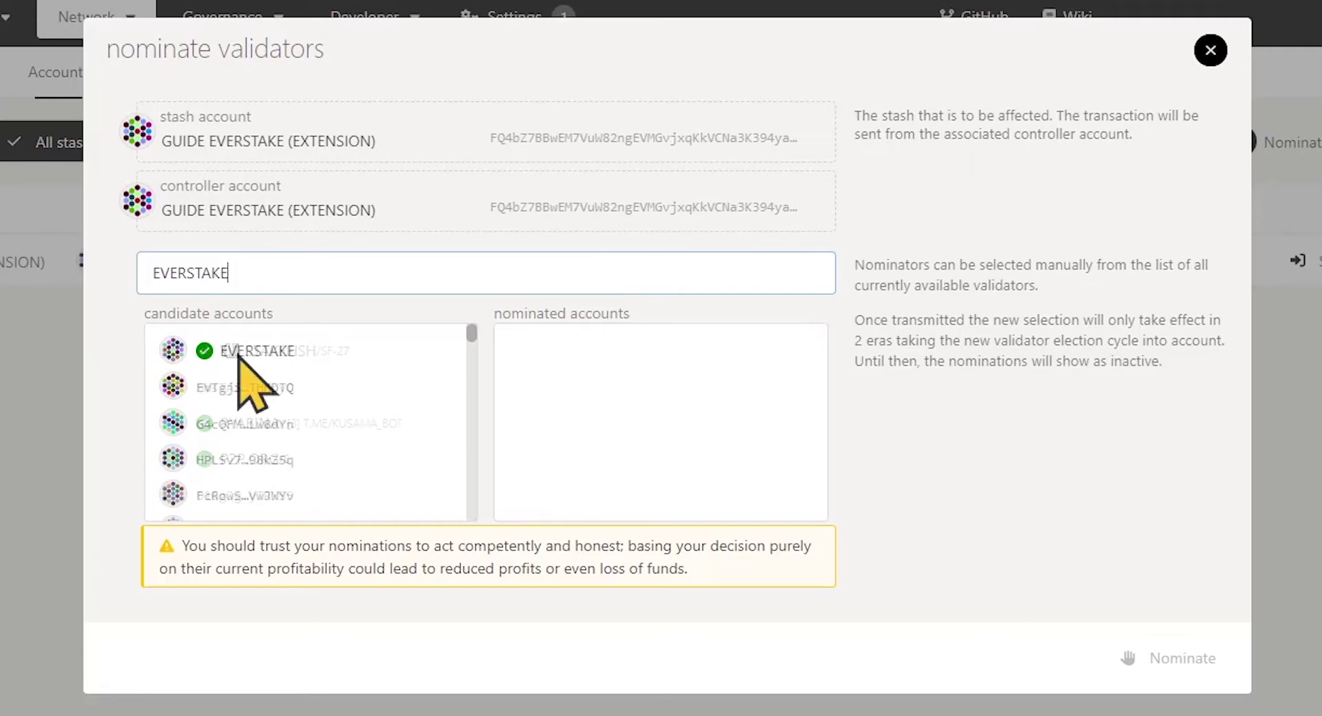
pyautogui.click(238, 355)
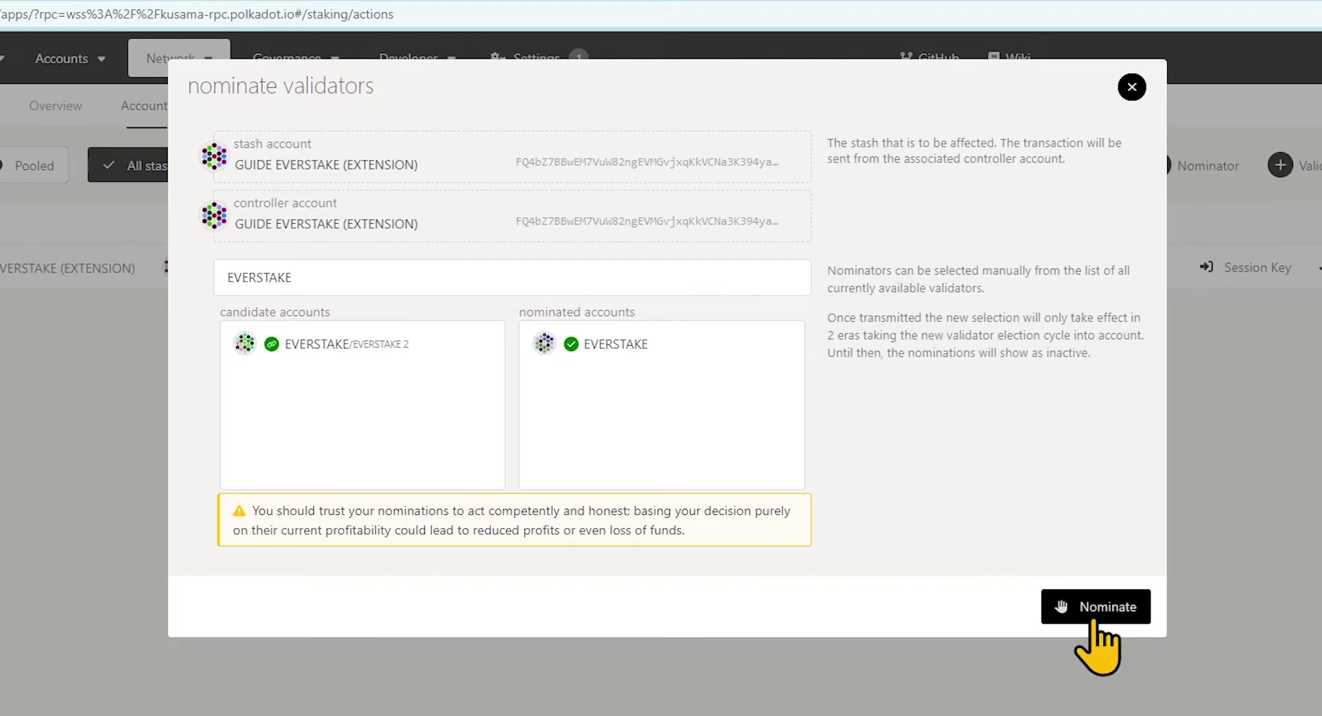
# - Nominate the selected EVERSTAKE validator, then sign and submit the nomination transaction with the account password
pyautogui.click(1091, 616)
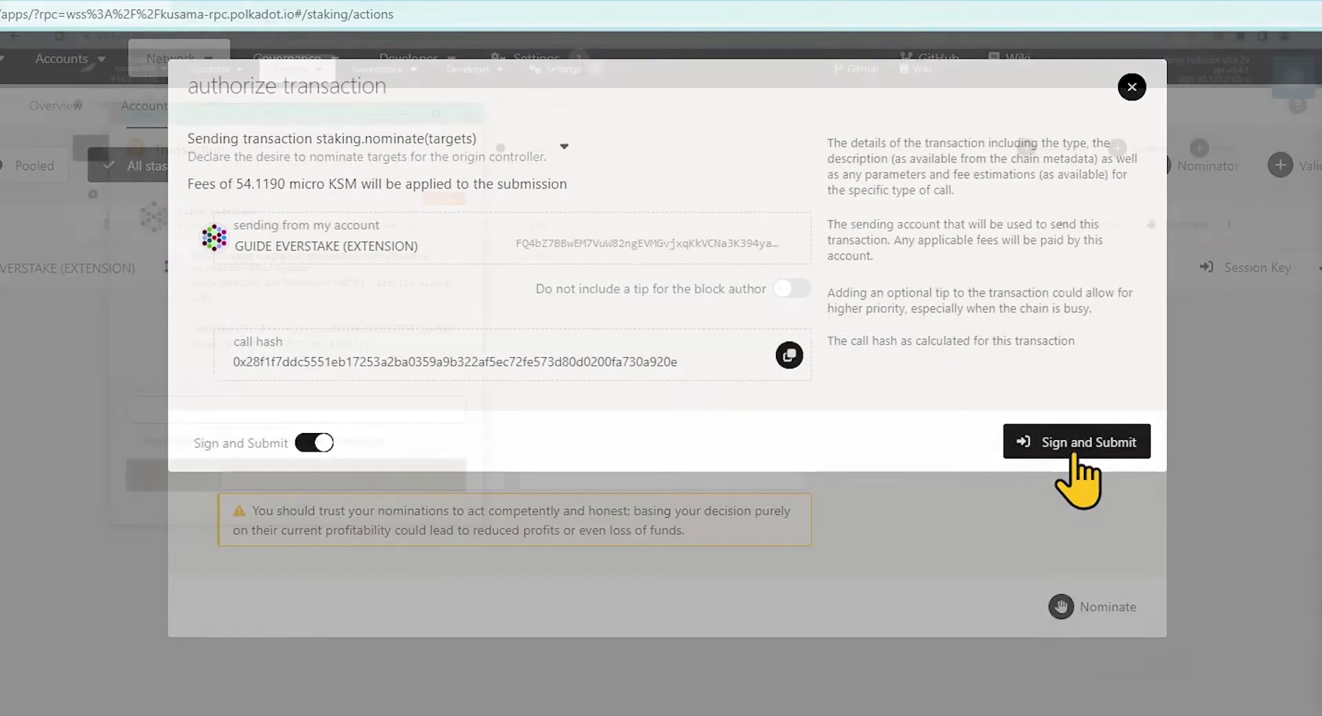
pyautogui.click(1071, 449)
pyautogui.write('•••••••••••••••••••')
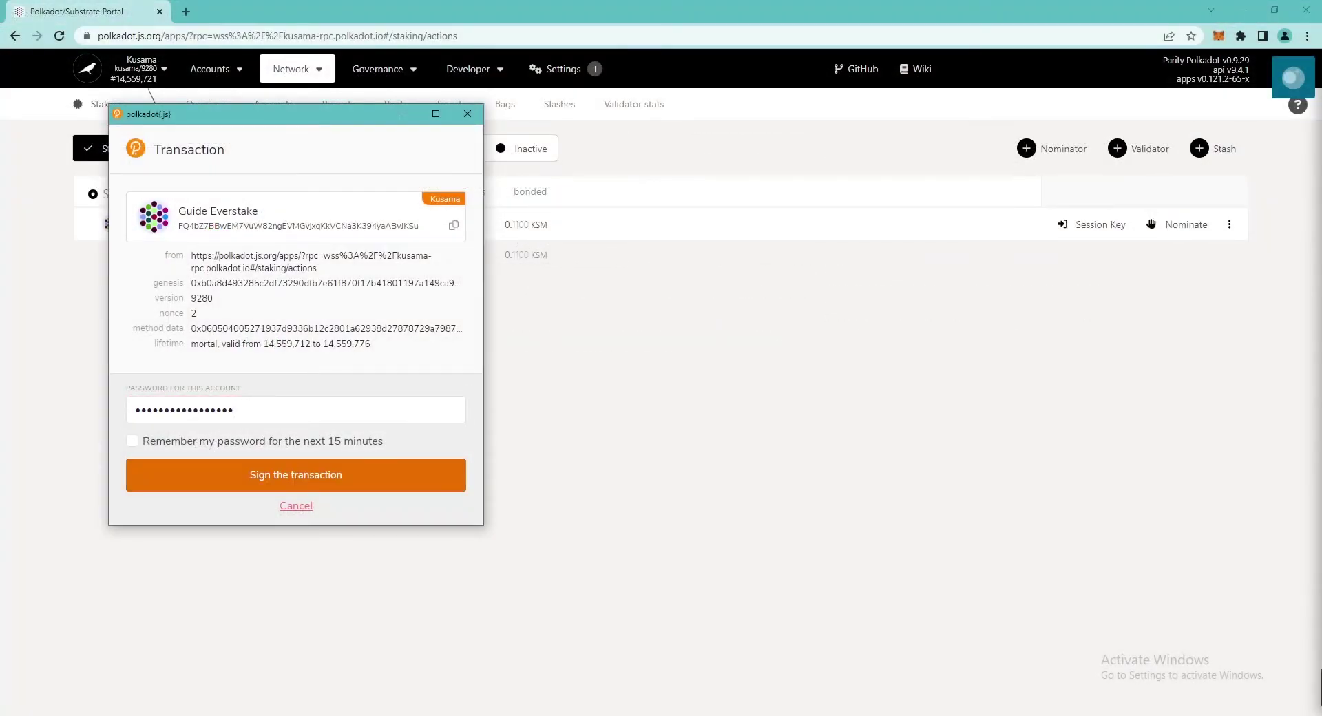
pyautogui.click(287, 488)
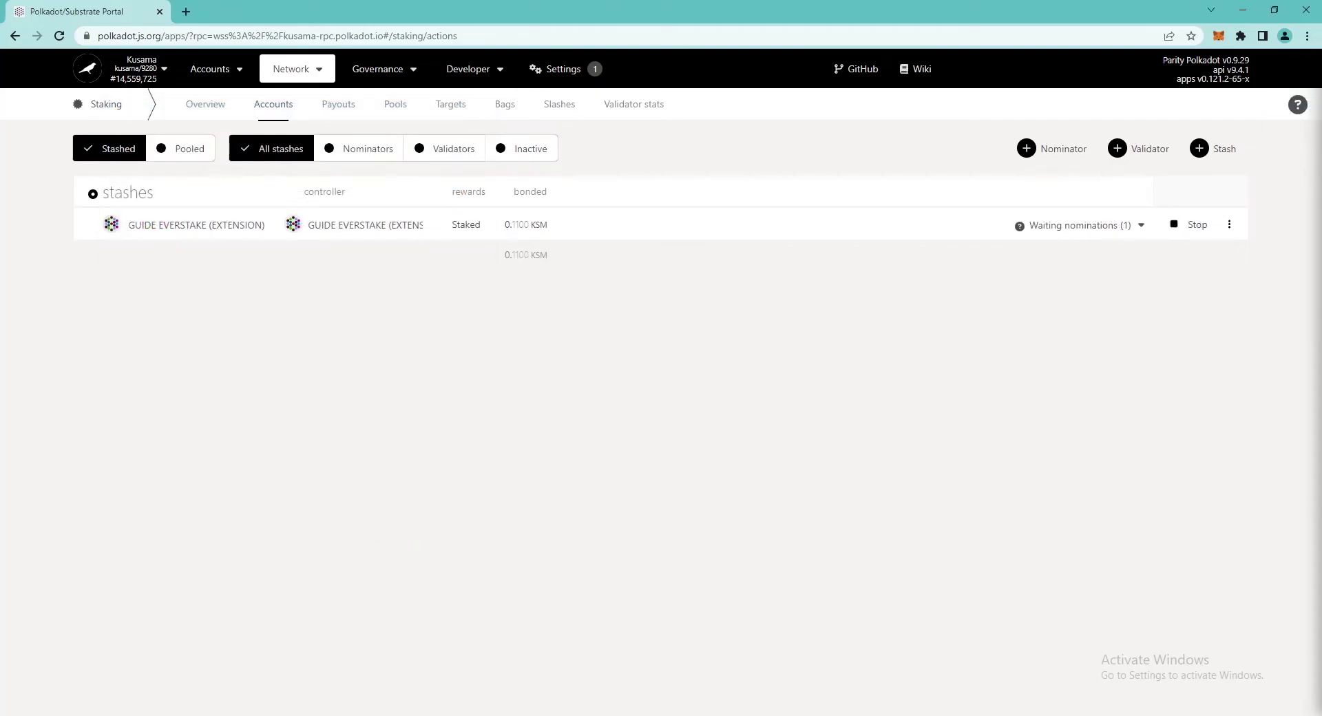
# - View the staking overview, then return to the staking accounts and expand the stash's waiting nominations to check the nominated validator
pyautogui.click(205, 104)
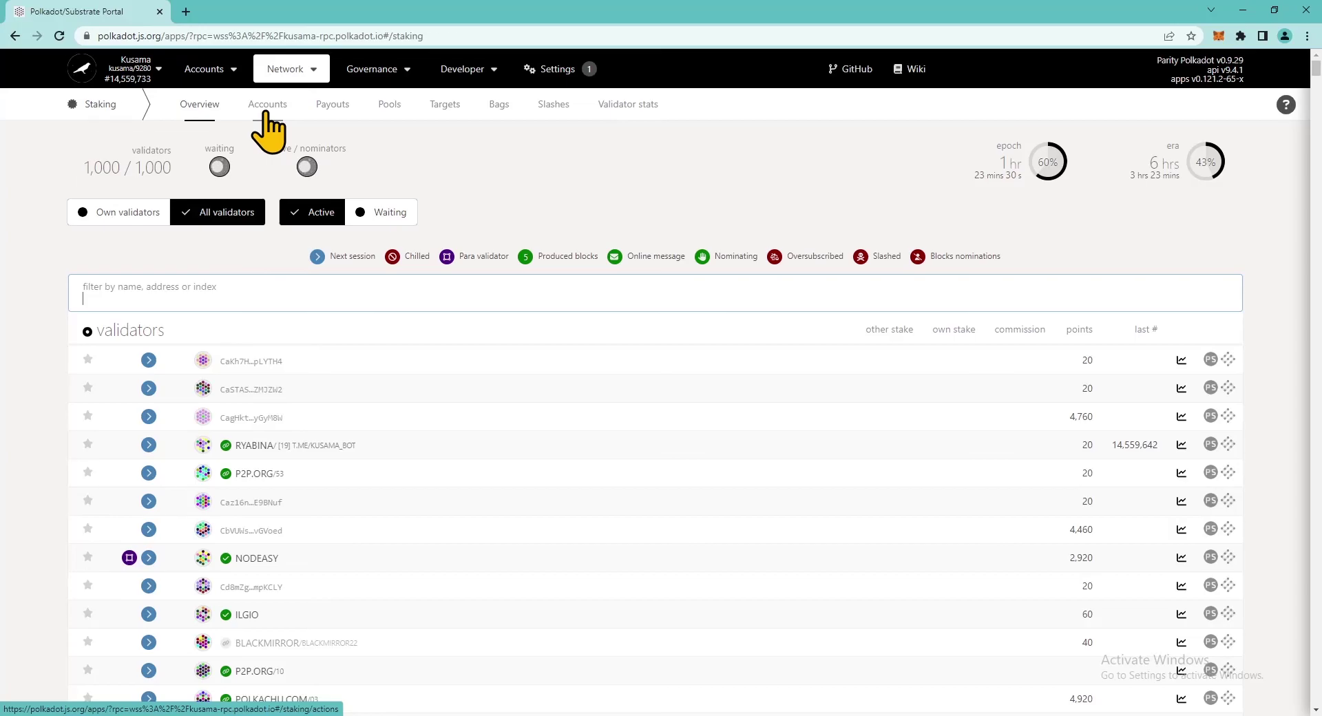
pyautogui.click(267, 114)
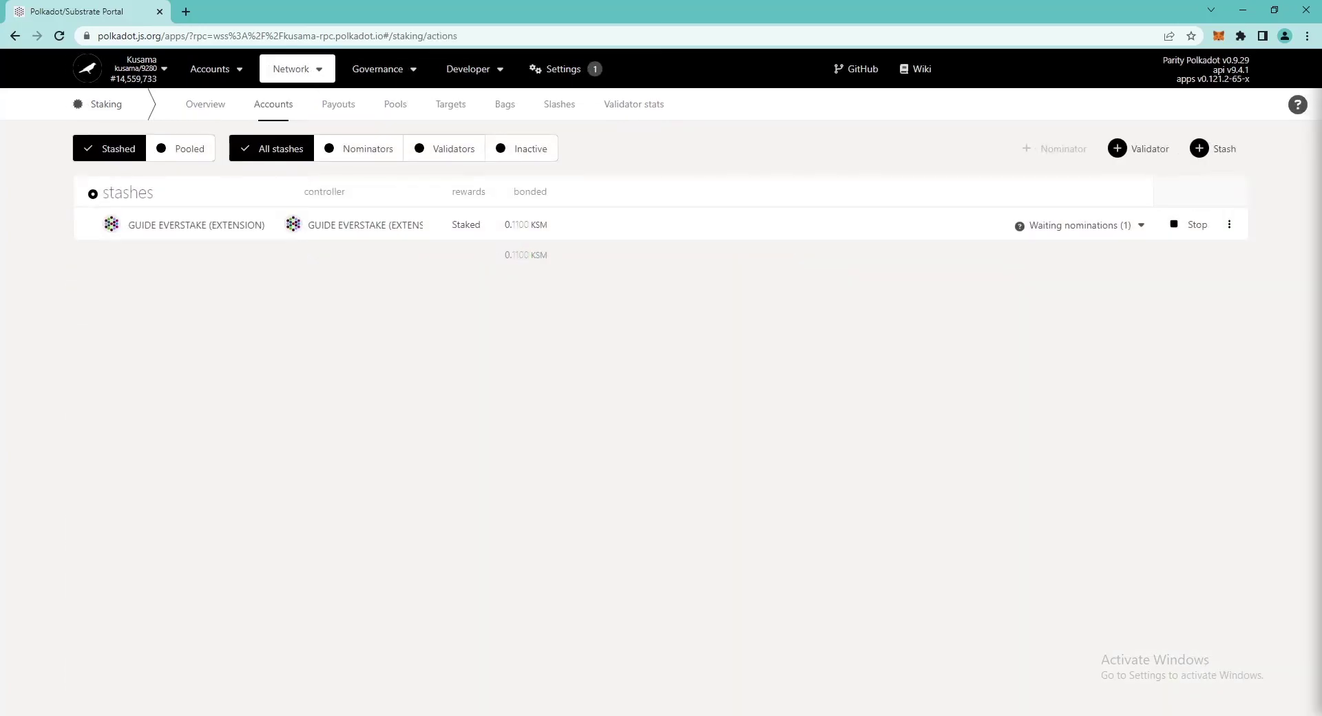
pyautogui.click(1141, 226)
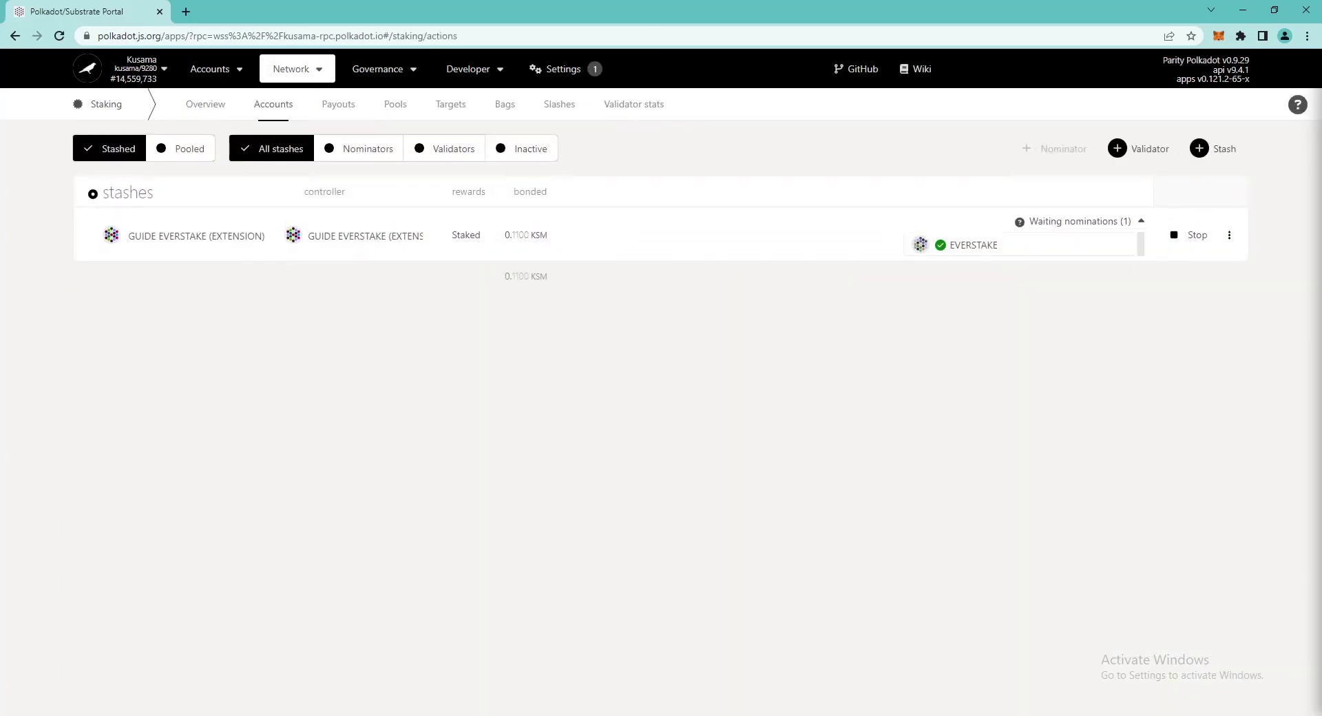